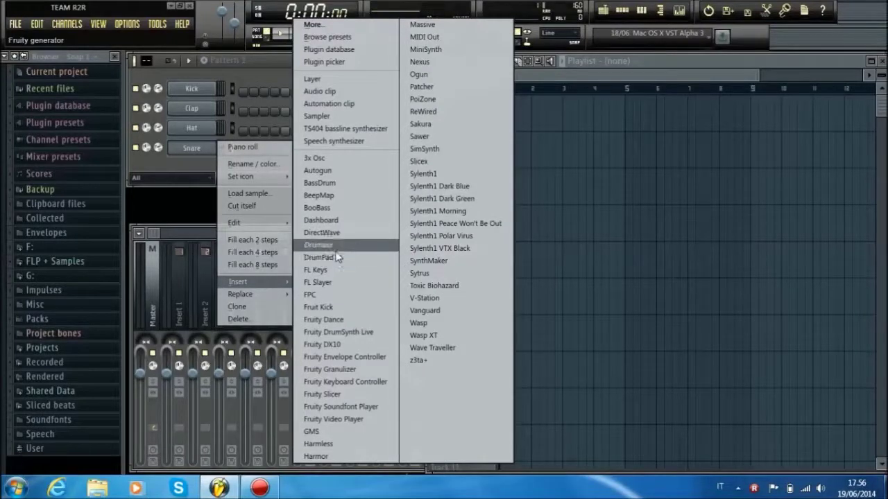
Insert a Fruit Kick channel and shape its decay and distortion while auditioning notes.
left_click(333, 307)
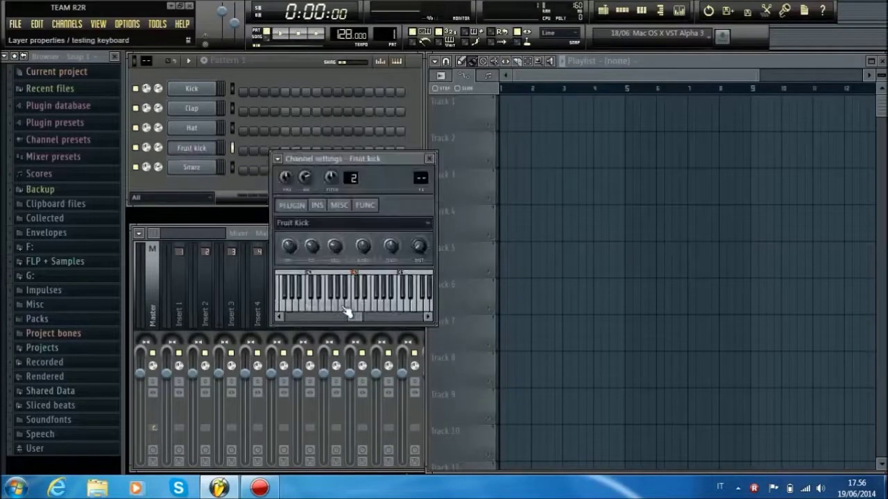
left_click(336, 278)
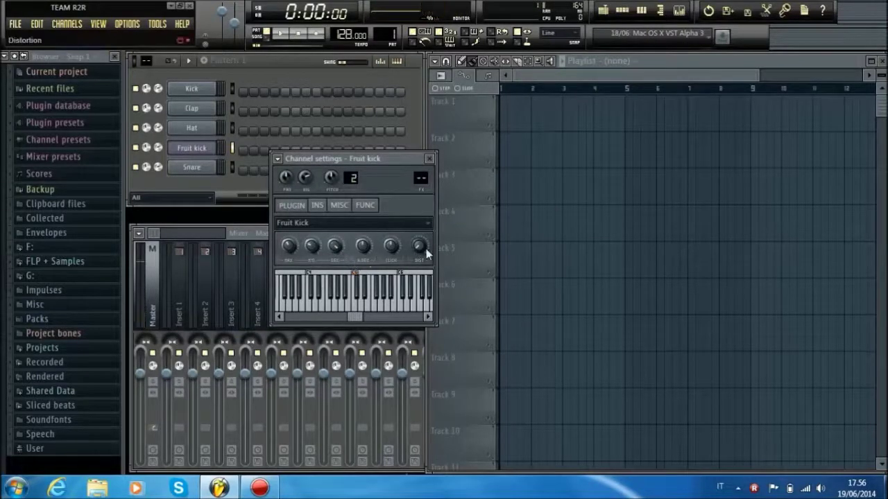
left_click(420, 287)
key("c")
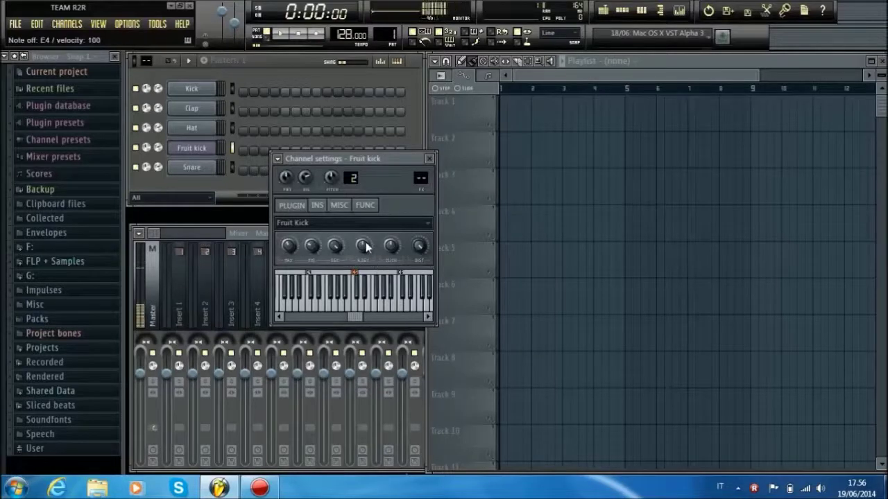
key("c")
key("c")
key("c")
key("x")
key("x")
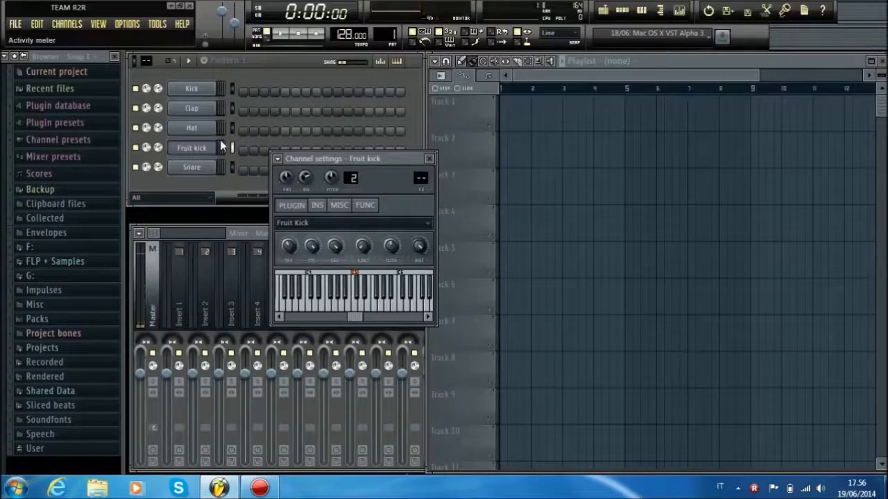
Route the Fruit kick channel to mixer track 6 and load Fruity Reeverb in that track's first effect slot.
double_click(421, 178)
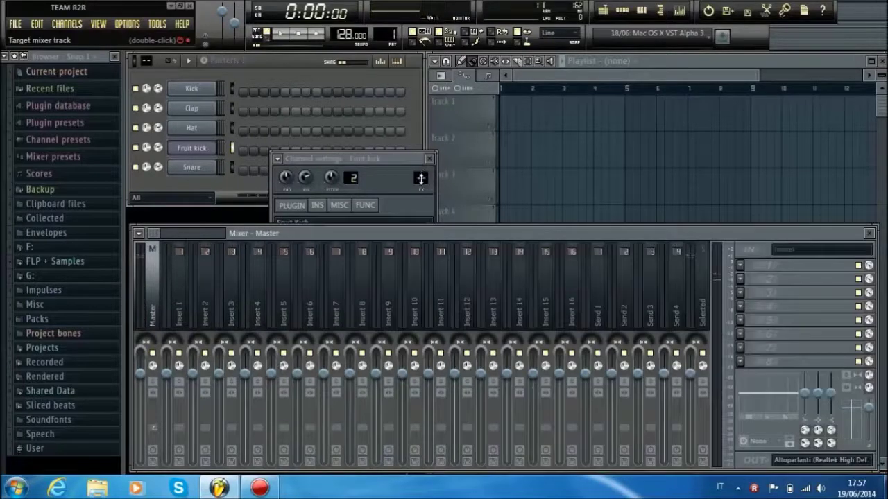
scroll(421, 179, "up", 6)
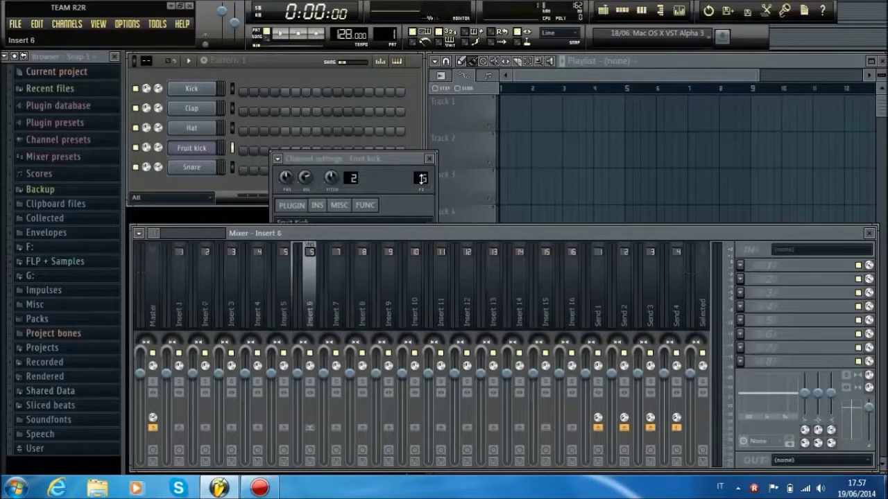
left_click(740, 264)
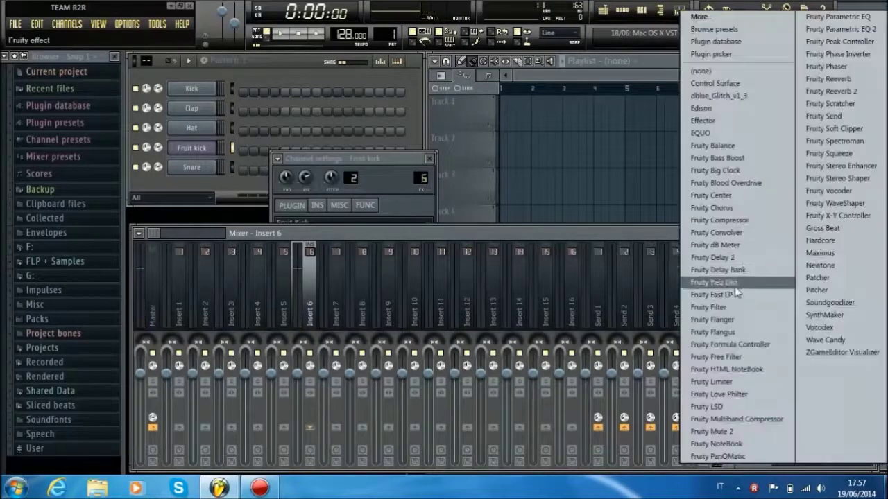
left_click(846, 86)
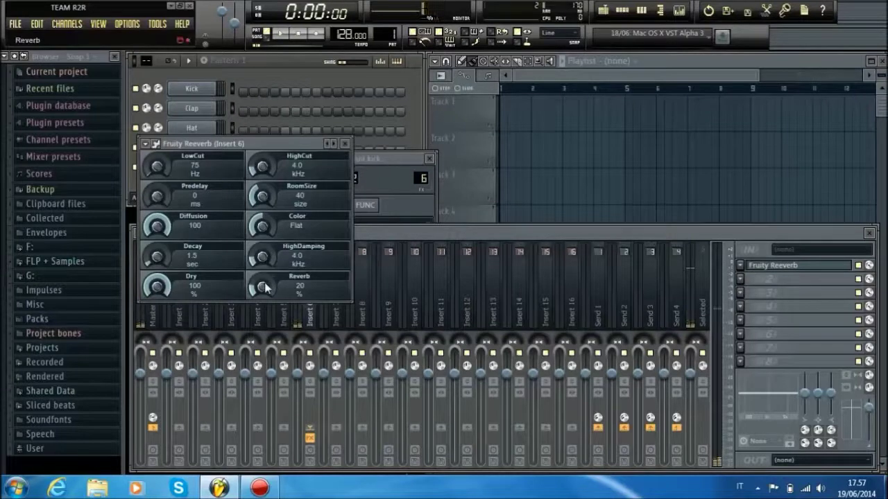
Set the Fruity Reeverb's Reverb level to 32% and RoomSize to 23 while auditioning notes.
key("v")
left_click_drag(260, 284, 260, 281)
key("v")
key("v")
left_click_drag(263, 196, 264, 211)
key("v")
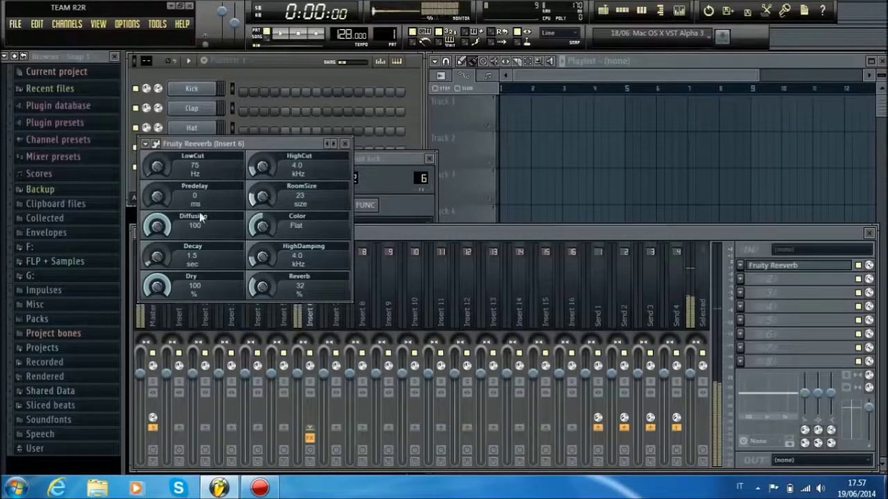
key("v")
left_click(420, 78)
key("v")
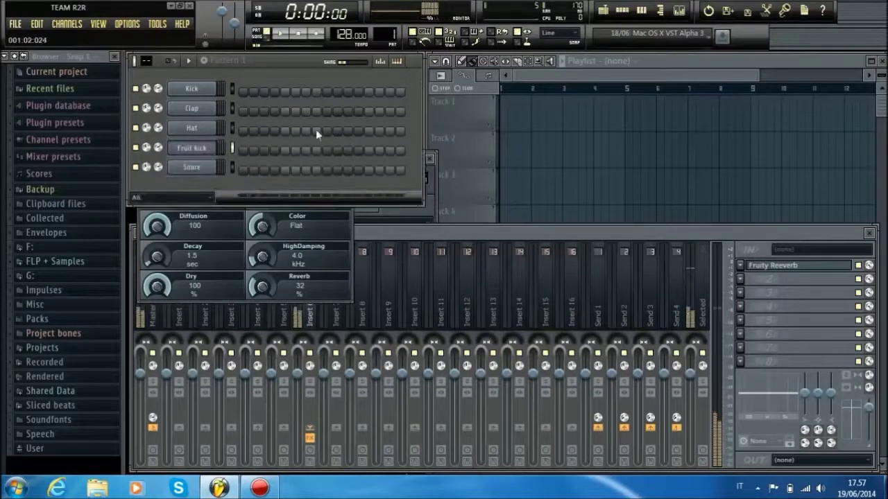
Switch to Pattern 2 and place its clip on Track 3 of the playlist at bar 1.
left_click(510, 112)
left_click(533, 139)
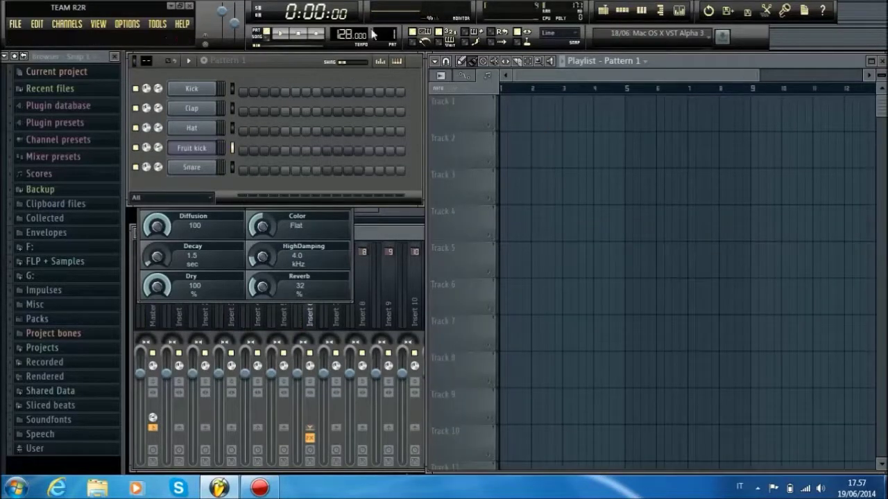
left_click_drag(549, 172, 481, 201)
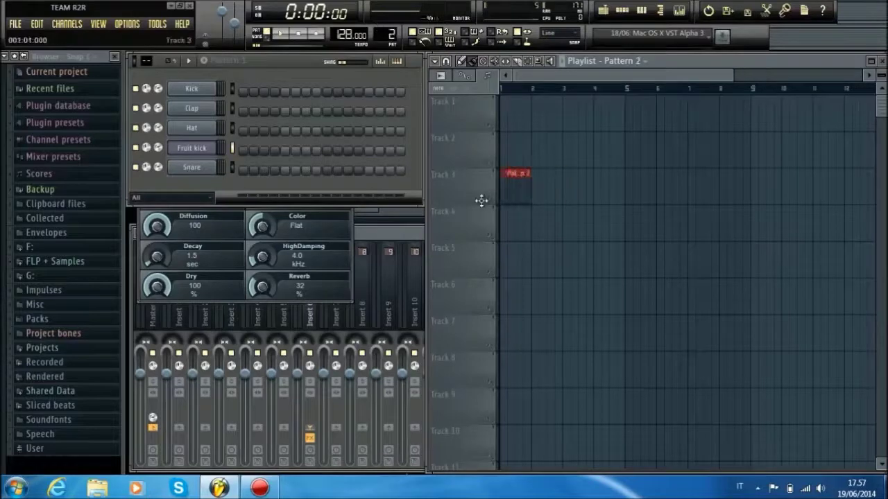
Open the Fruit kick channel's piano roll and place an A5 note at the start of bar 1.
right_click(206, 148)
left_click(244, 147)
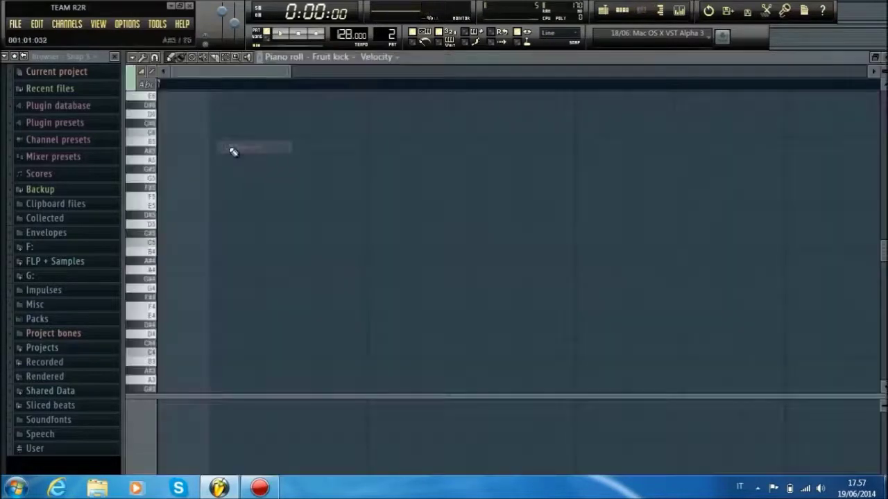
left_click(176, 215)
left_click_drag(205, 216, 198, 160)
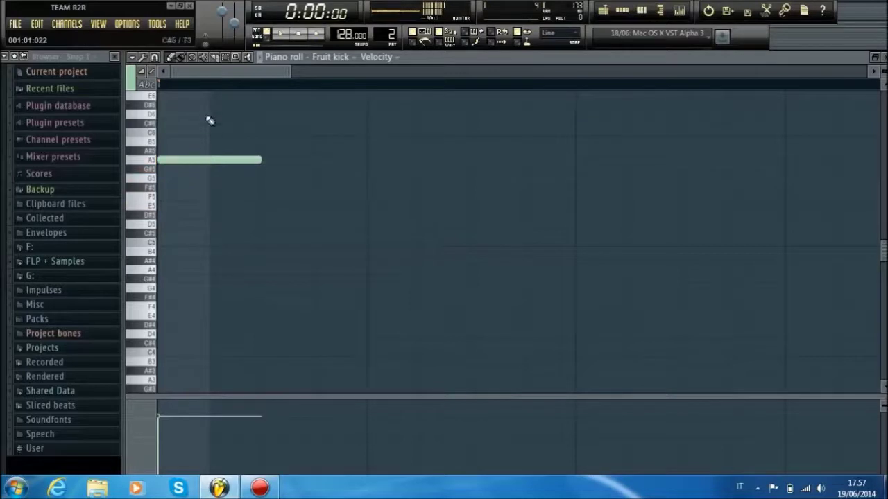
scroll(209, 89, "down", 3)
scroll(210, 89, "down", 1)
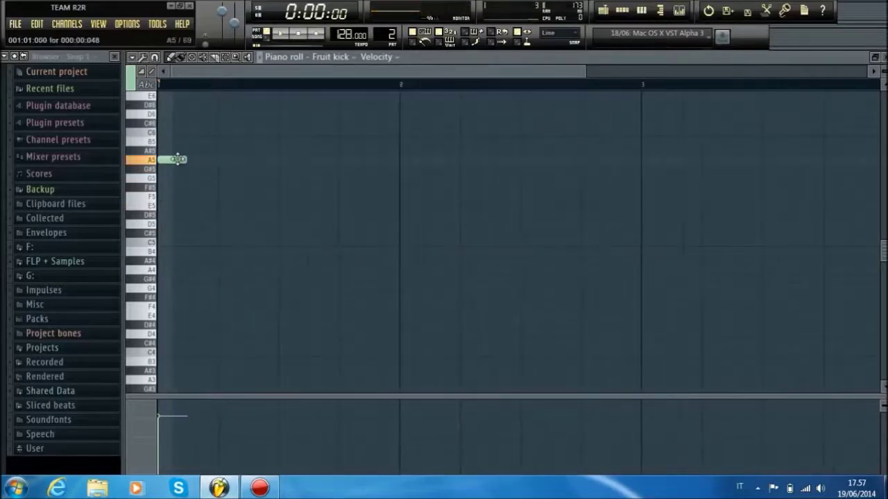
Build the bar 1 riff up to beat 4 from short A5 notes, with a G5 as the fourth note.
left_click(208, 159)
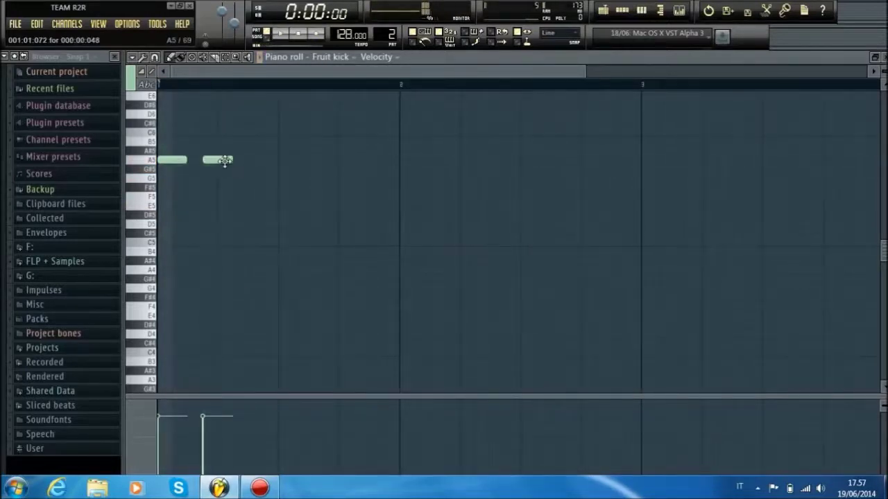
left_click_drag(210, 160, 222, 159)
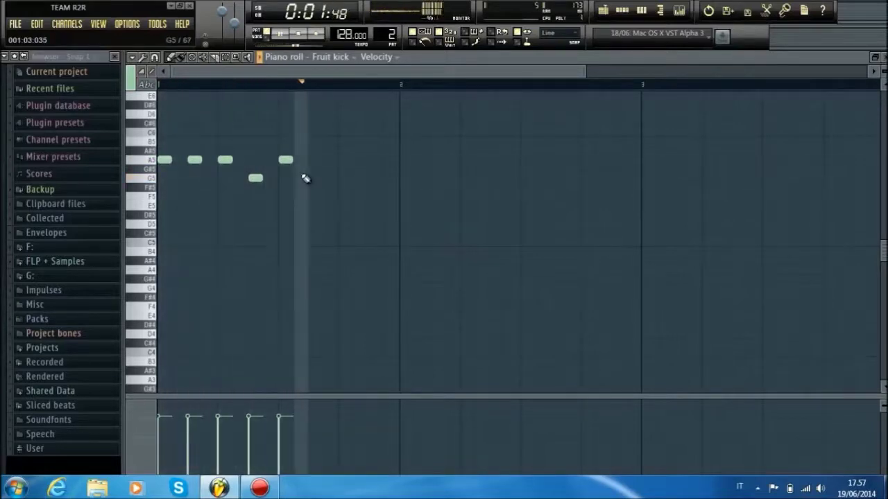
key("space")
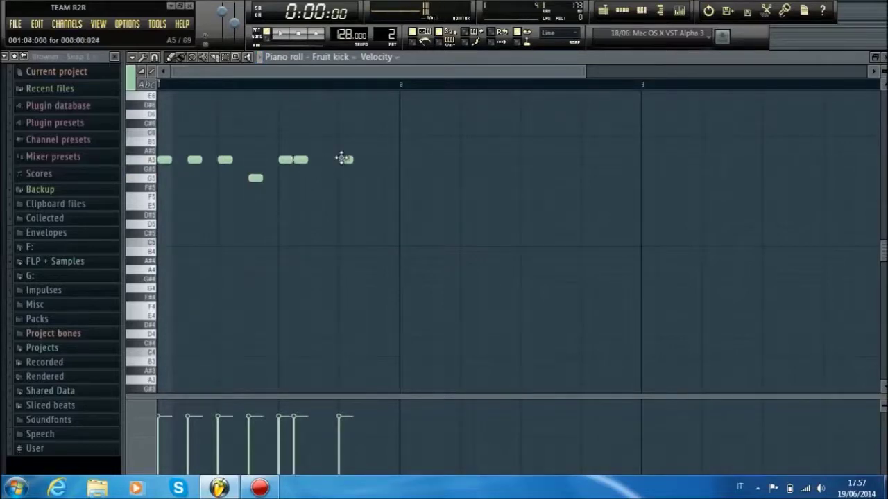
Finish bar 1 with a short A5 halfway through beat 4, directly followed by a short G5.
left_click(362, 150)
left_click_drag(362, 154, 364, 164)
key("space")
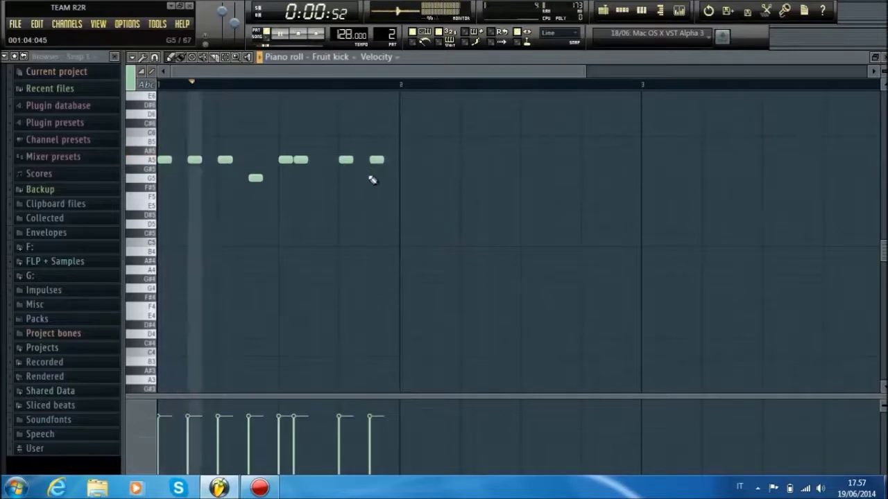
left_click(401, 179)
key("space")
left_click_drag(404, 178, 390, 178)
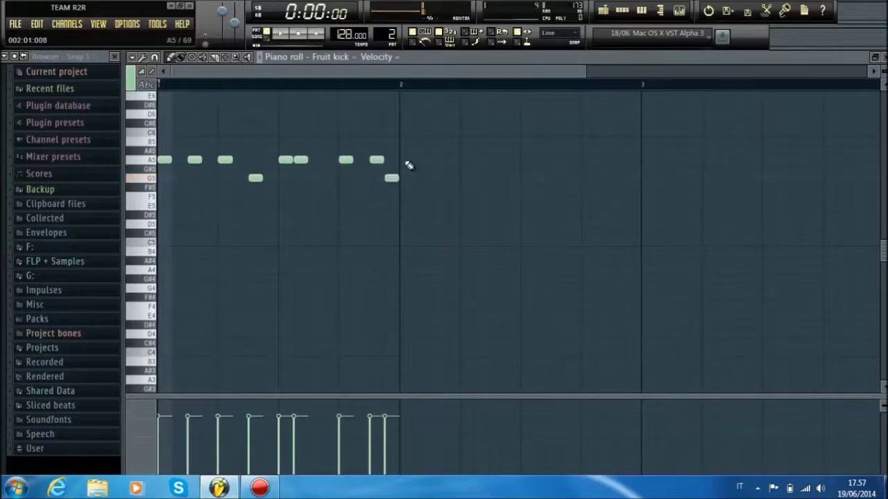
Start bar 2 with a short A5 note and put a short G5 half a beat after it.
left_click(406, 160)
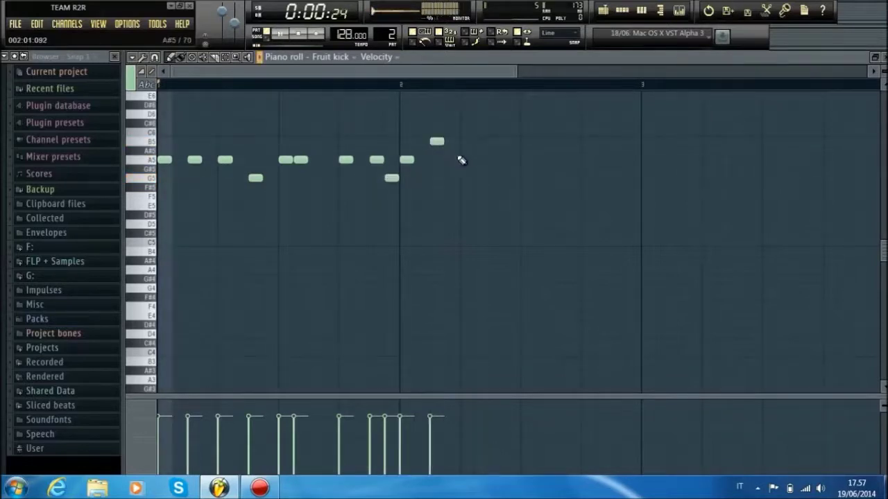
scroll(404, 86, "down", 2)
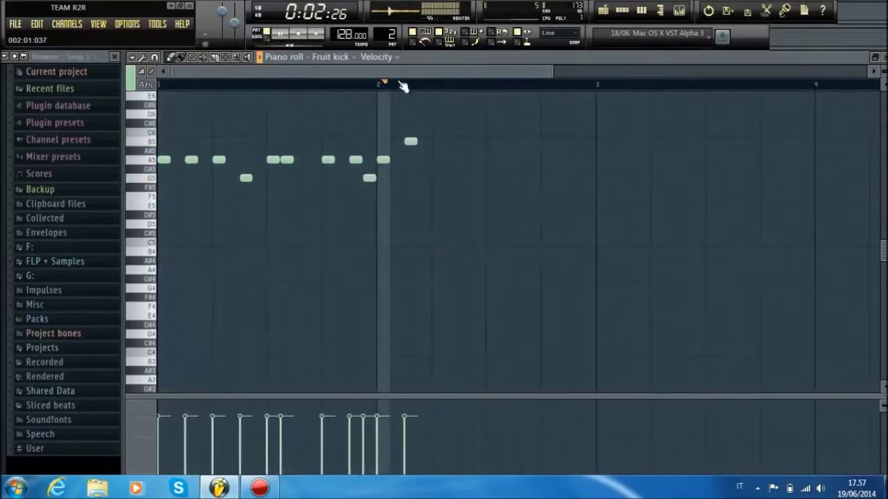
key("space")
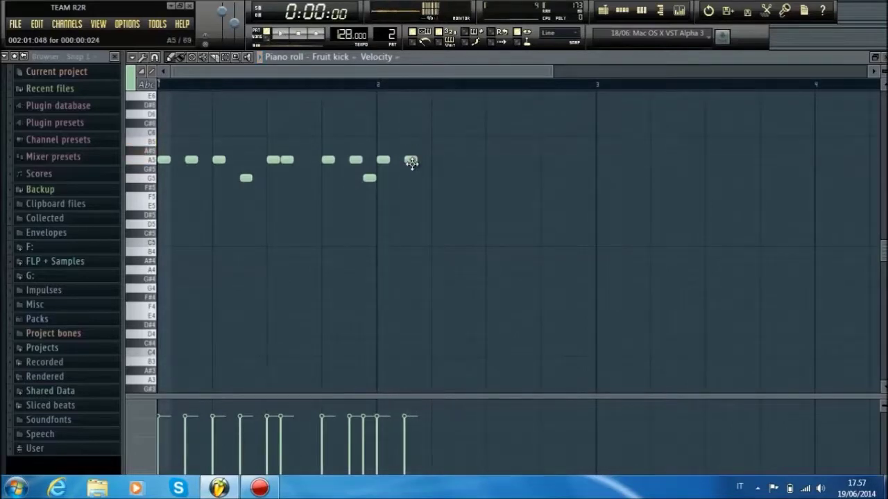
left_click_drag(413, 181, 413, 178)
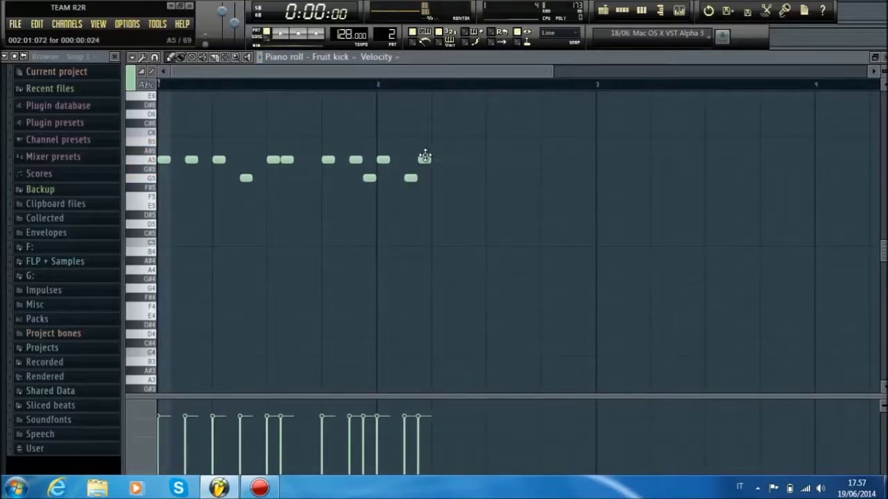
Try a B5 note in beat 2 of bar 2 and remove the A5 note just after the G5.
left_click_drag(454, 144, 450, 143)
key("space")
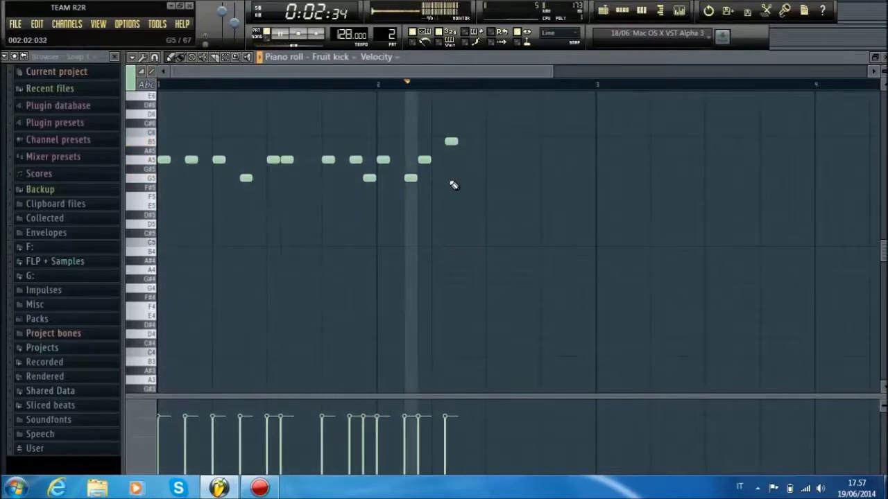
key("space")
right_click(413, 179)
Move the playback start to the end of bar 1 and audition the transition into bar 2.
left_click(361, 86)
key("space")
key("space")
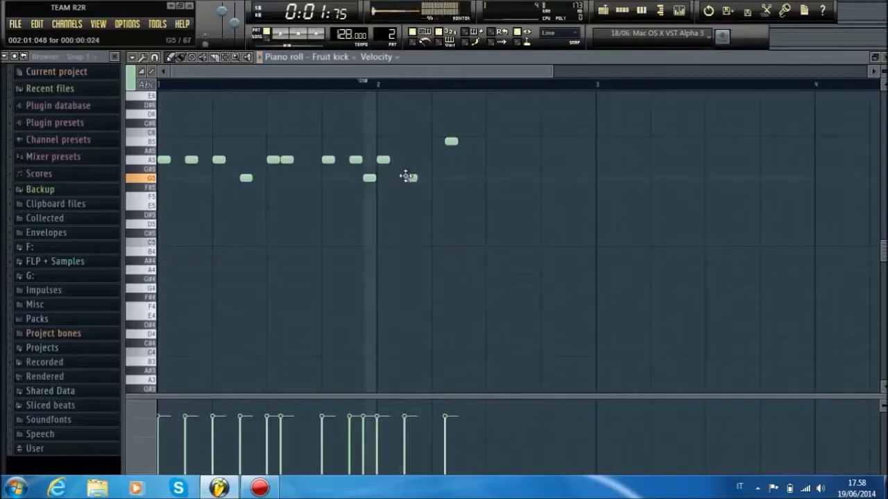
key("space")
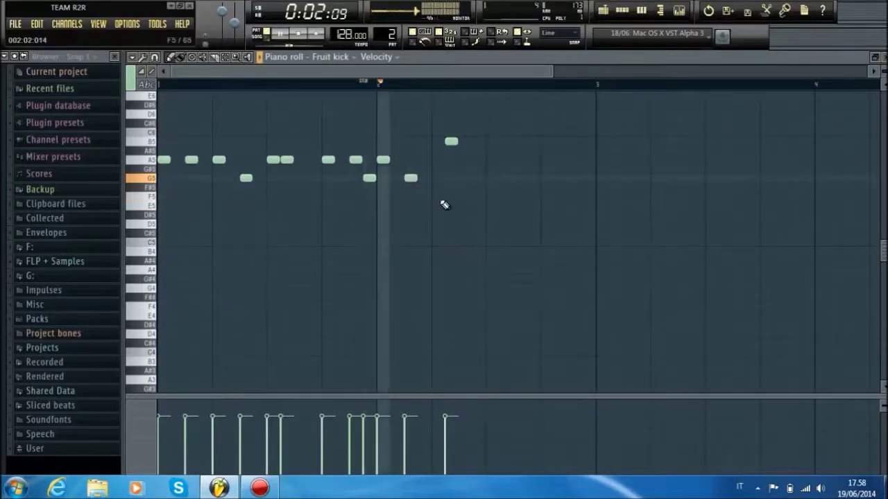
key("space")
Move the B5 note to A5 on beat 2 of bar 2 and add a short C6 half a beat later.
left_click_drag(437, 143, 436, 161)
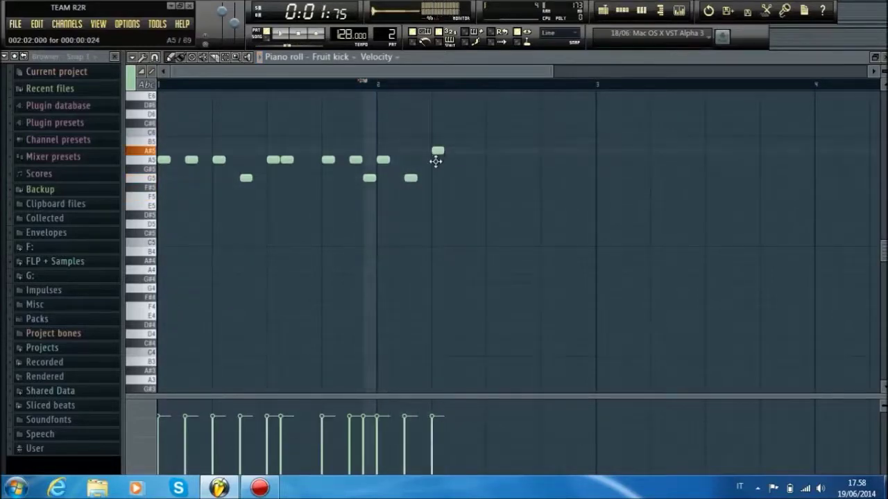
key("space")
key("space")
left_click(461, 149)
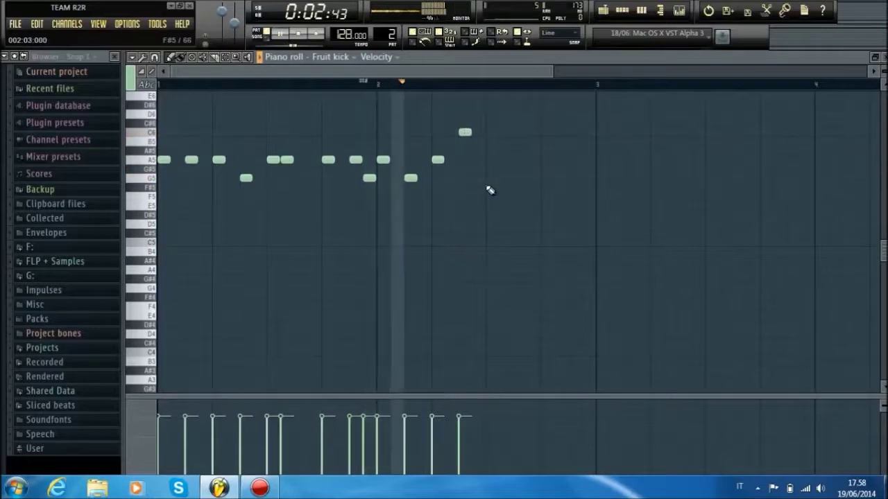
key("space")
Fill the second half of bar 2 with four short A5 notes and end the bar on a short G5.
left_click_drag(502, 160, 511, 159)
left_click(561, 160)
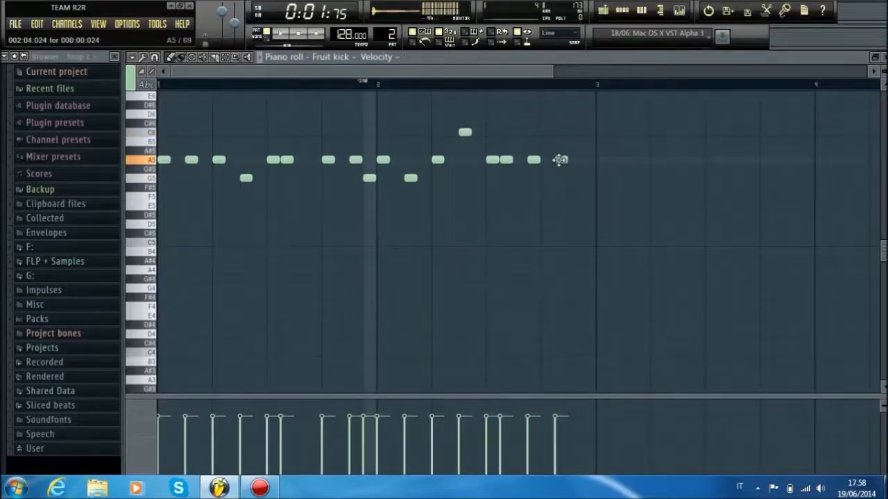
key("space")
key("space")
left_click(586, 170)
left_click_drag(579, 178, 585, 186)
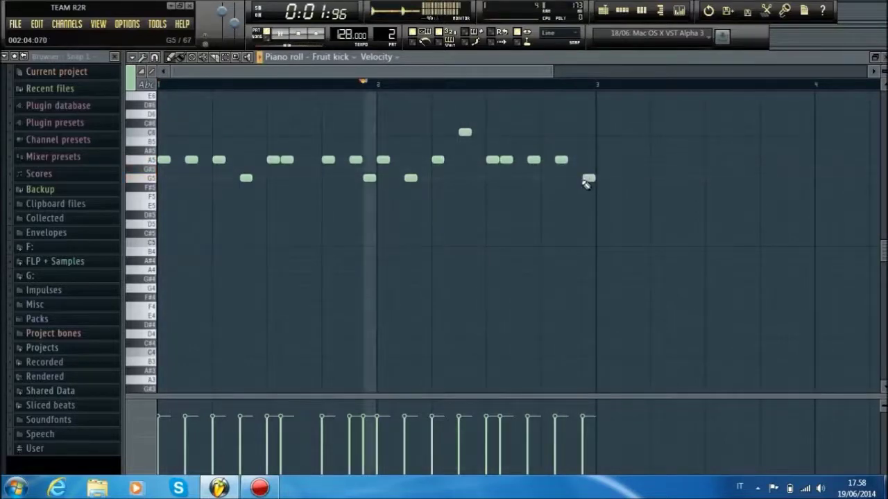
key("space")
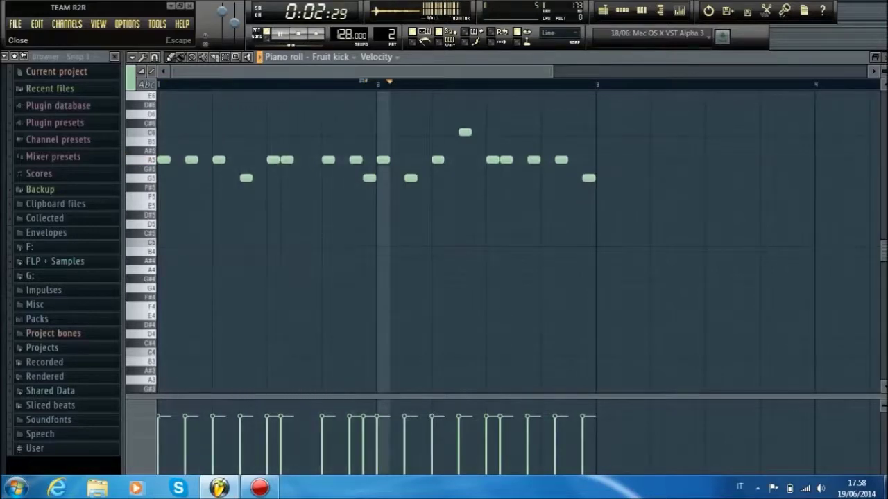
Close the piano roll and place a second Pattern 2 clip on Track 3 at bar 3.
left_click(884, 58)
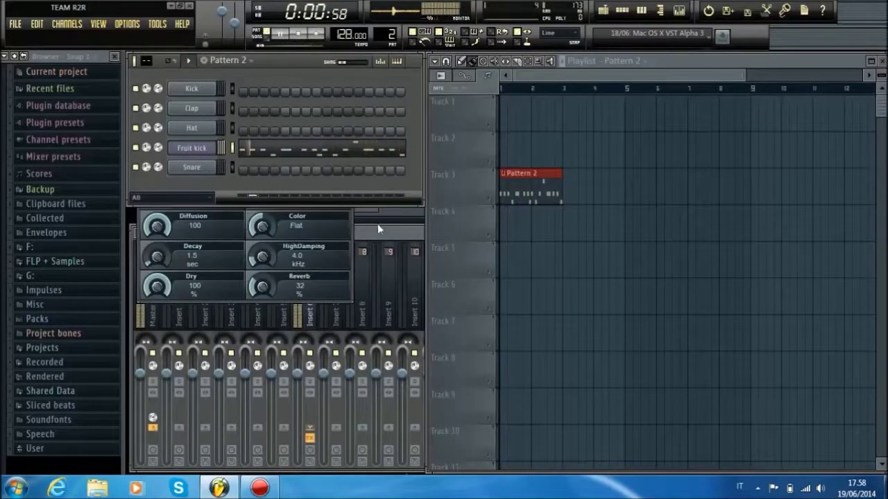
left_click(575, 182)
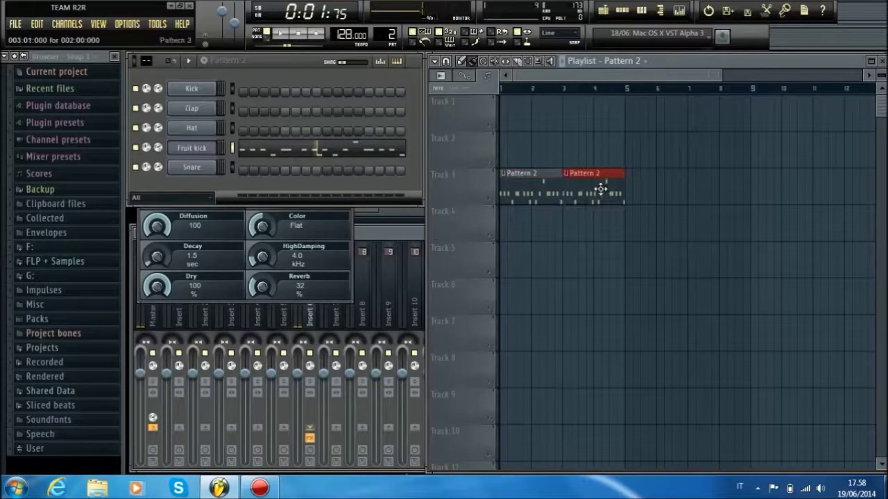
Fill each 4 steps of the Kick channel in Pattern 1 and place the pattern across bars 1 to 4 on Track 1.
left_click_drag(380, 31, 379, 37)
right_click(204, 94)
left_click(262, 192)
left_click(513, 104)
left_click_drag(513, 104, 599, 113)
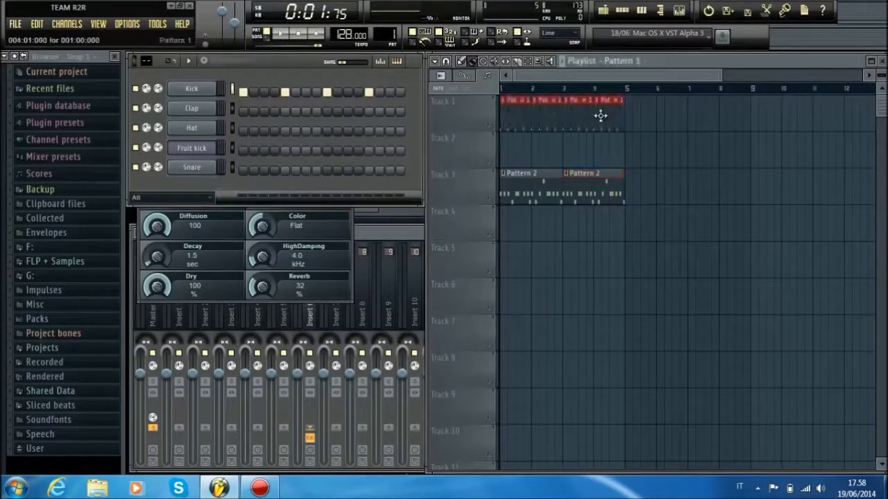
Load the VEC3 Bassdrums Clubby 005 sample from the Vengeance Electro Shock pack onto the Kick channel.
left_click(60, 320)
left_click(55, 396)
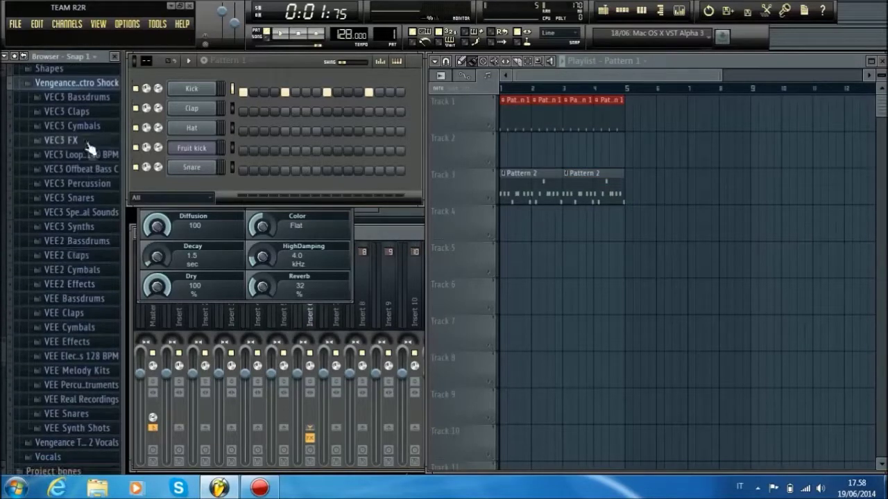
left_click(76, 97)
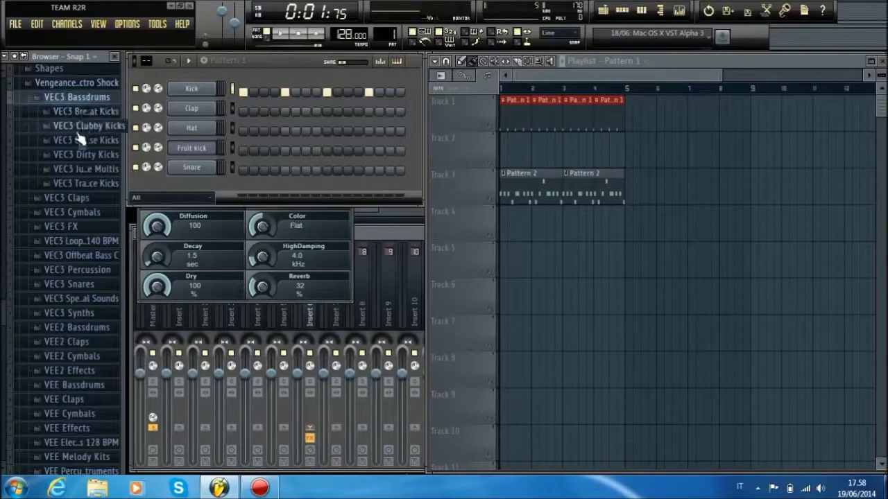
left_click(78, 130)
left_click(79, 128)
left_click(81, 114)
left_click(81, 139)
left_click_drag(82, 138, 194, 89)
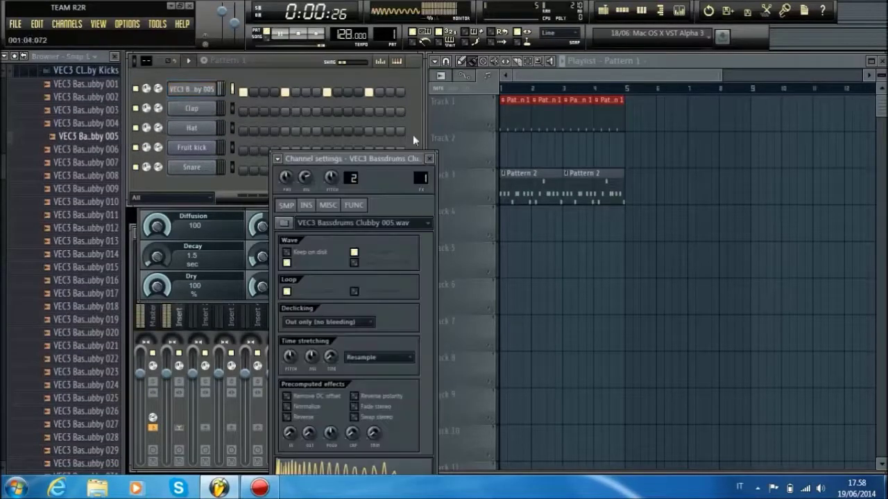
Play the arrangement and adjust the volume of the VEC3 Bassdrums Clubby 005 channel.
left_click(457, 96)
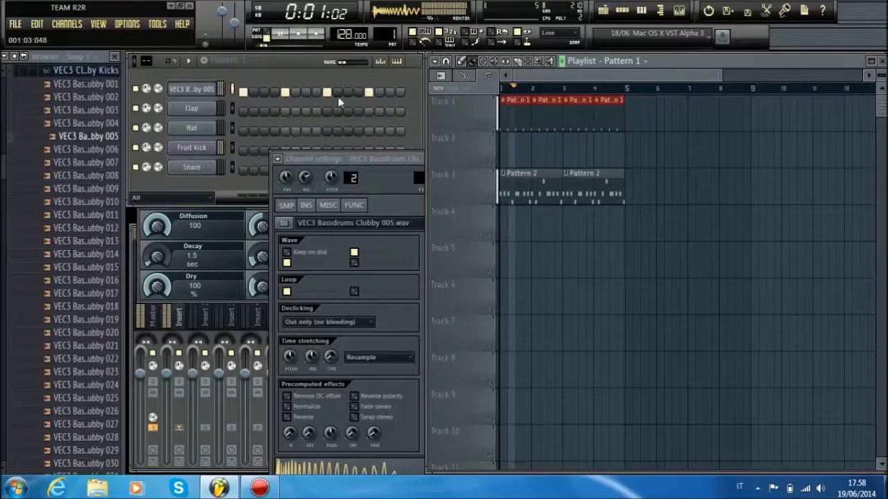
left_click(158, 89)
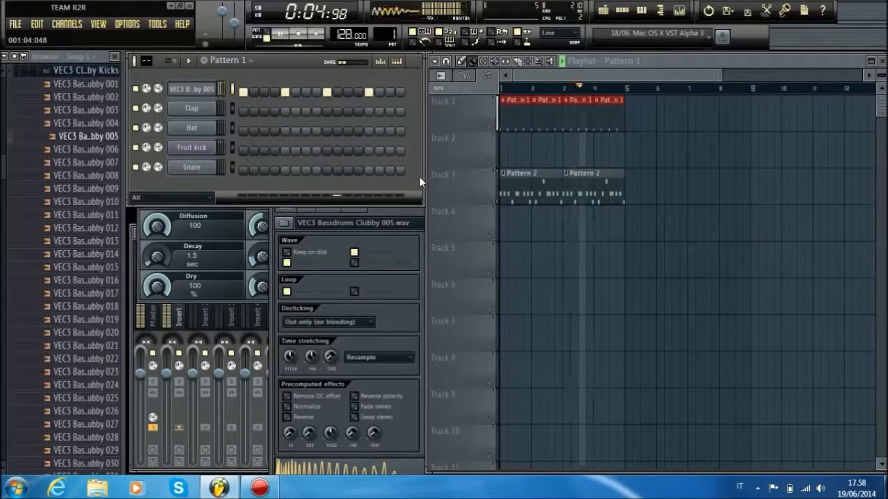
key("space")
Switch to empty Pattern 3 and insert a Nexus channel above the Snare.
key("F4")
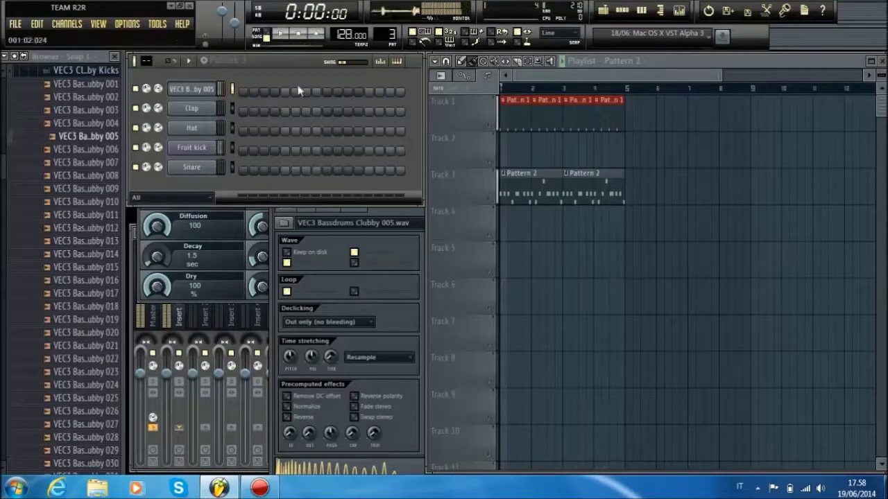
right_click(212, 165)
mouse_move(238, 301)
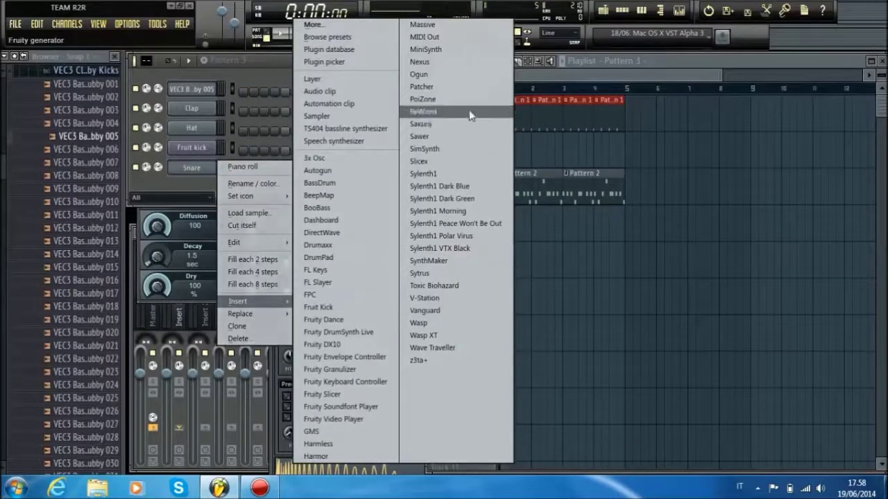
left_click(461, 62)
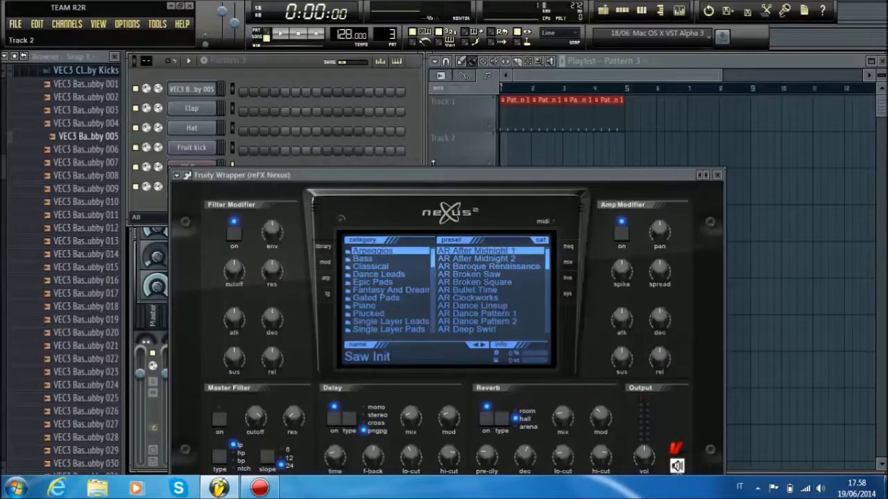
Audition presets in the Nexus XP Bass category and load BA Contrabass.
scroll(386, 281, "down", 3)
scroll(385, 286, "down", 1)
left_click(385, 286)
scroll(470, 276, "down", 4)
left_click(471, 276)
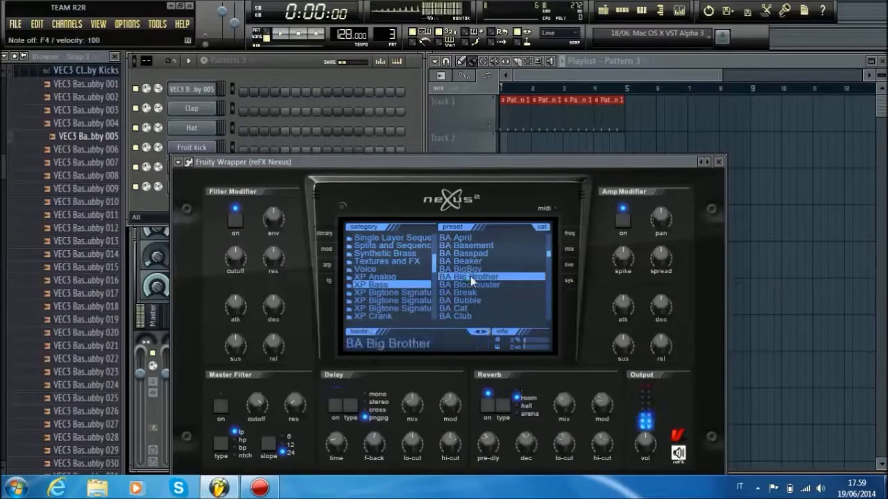
left_click(481, 285)
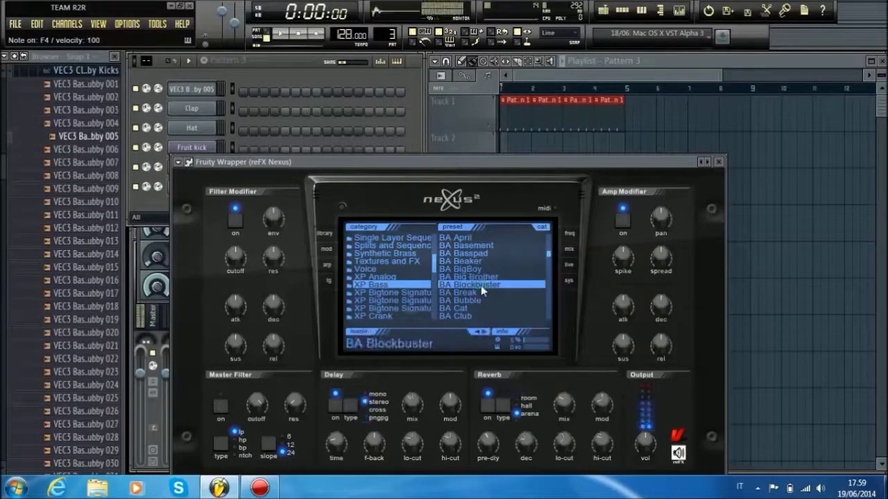
left_click(479, 291)
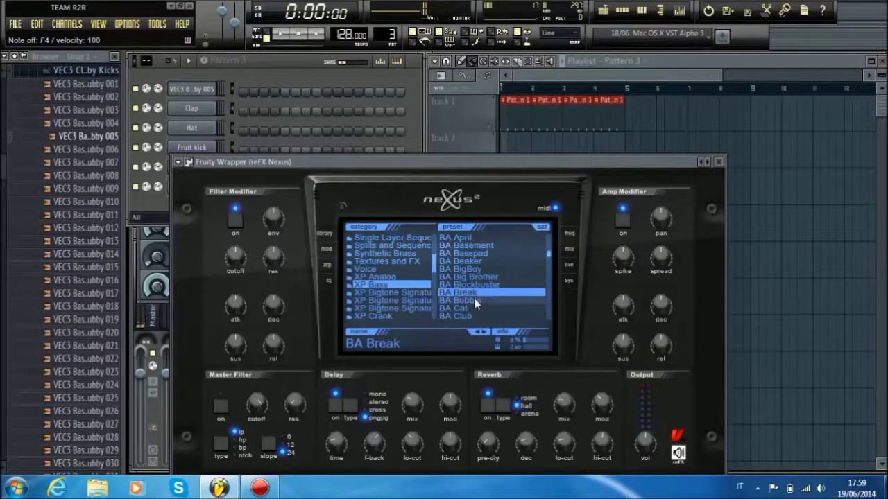
left_click(474, 298)
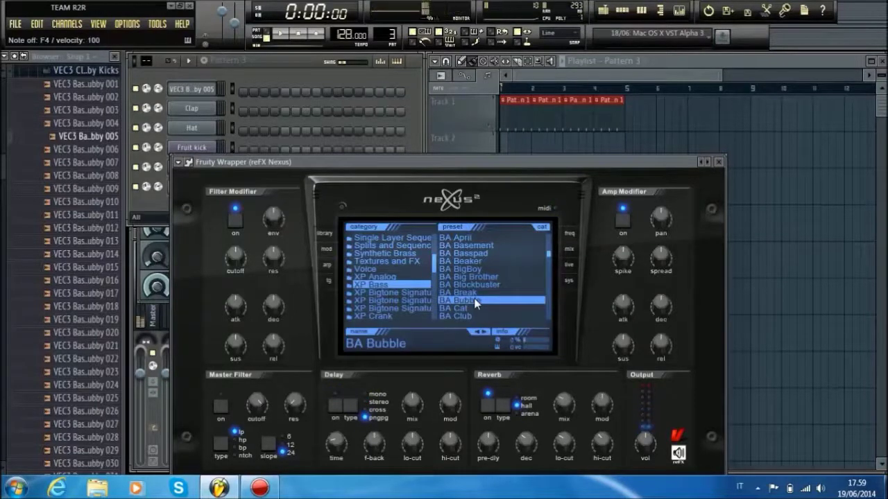
scroll(474, 298, "down", 2)
left_click(474, 298)
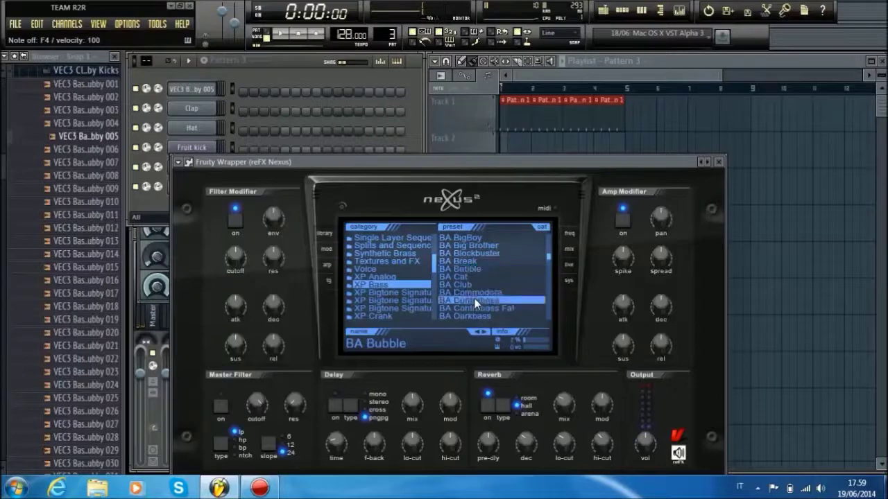
In the reFX Nexus piano roll, draw four half-beat A4 notes on the offbeats of bar 1.
left_click(409, 113)
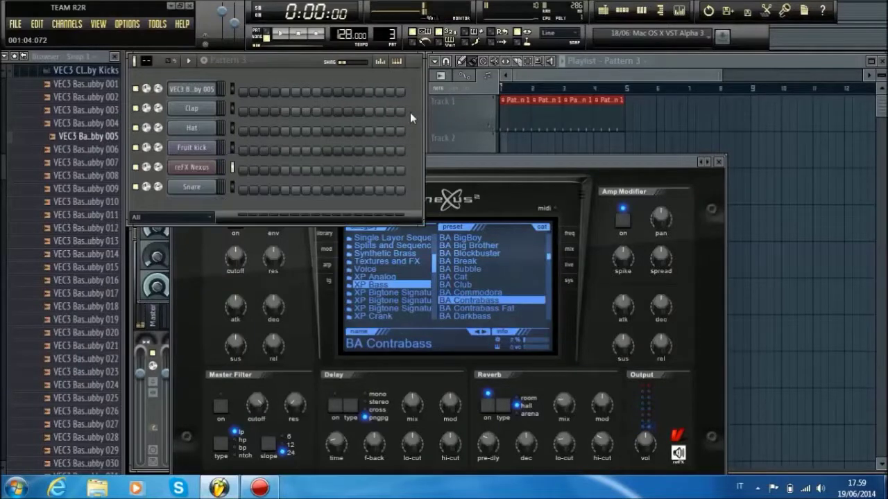
right_click(216, 168)
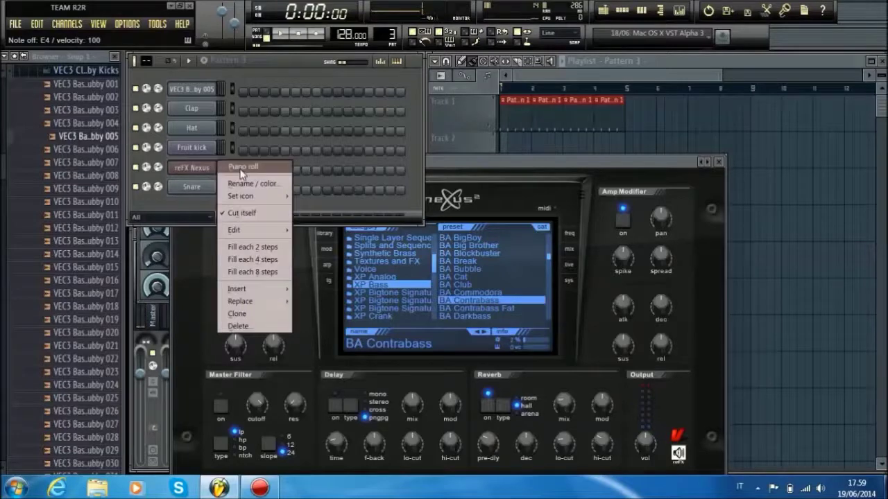
left_click(242, 168)
left_click_drag(204, 259, 295, 272)
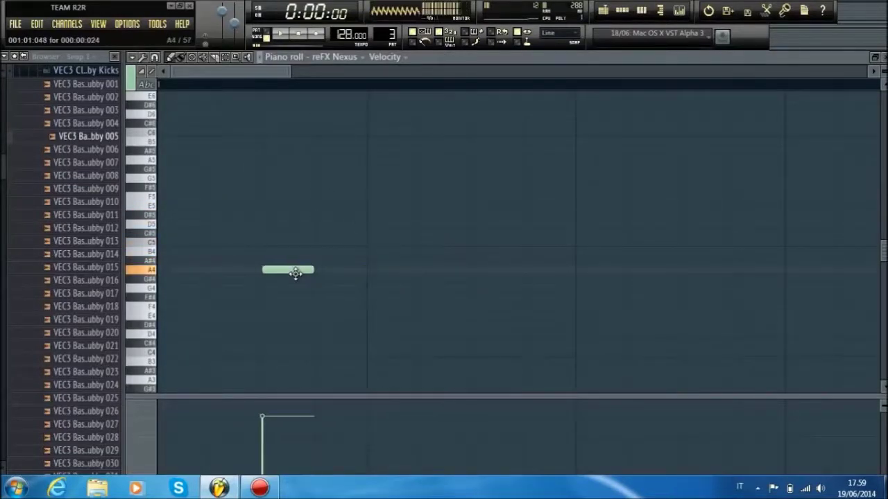
scroll(361, 85, "down", 3)
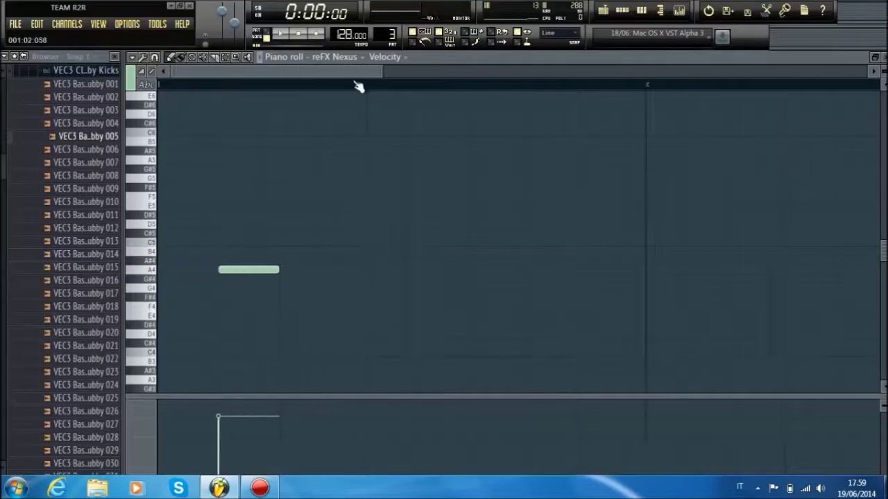
left_click(260, 269)
left_click(334, 269)
left_click(401, 269)
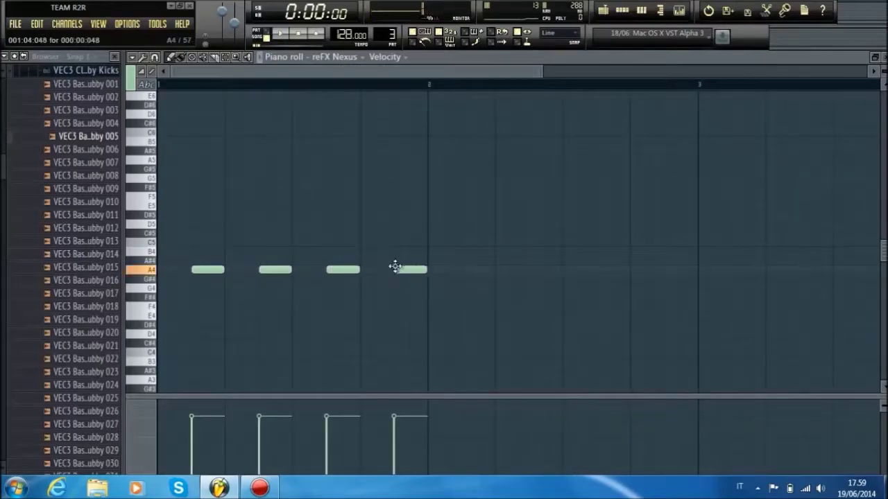
Place Pattern 3 across bars 1 to 4 on Track 2 and play the arrangement.
left_click(874, 56)
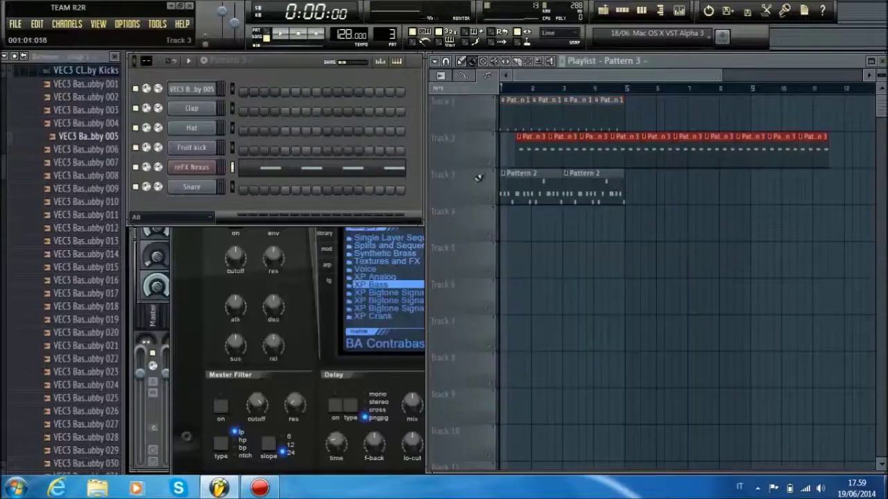
mouse_move(842, 135)
left_mouse_down()
mouse_move(648, 157)
mouse_move(635, 138)
left_mouse_up()
key("space")
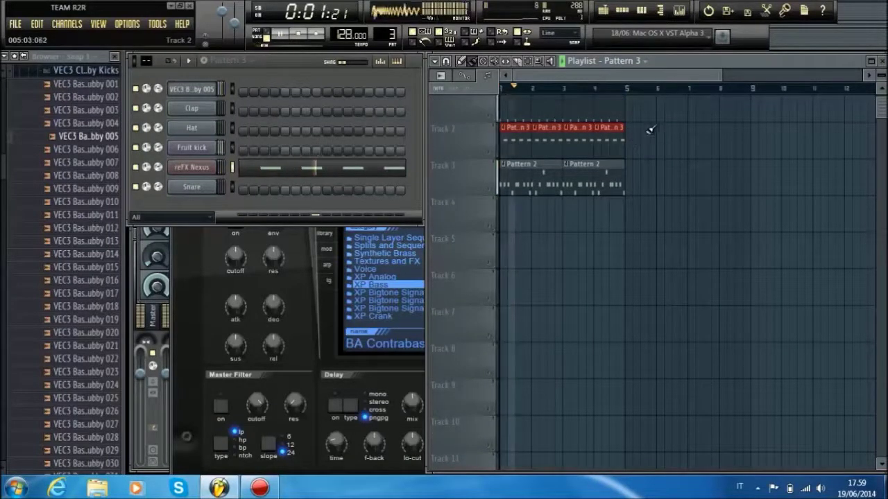
scroll(635, 175, "up", 1)
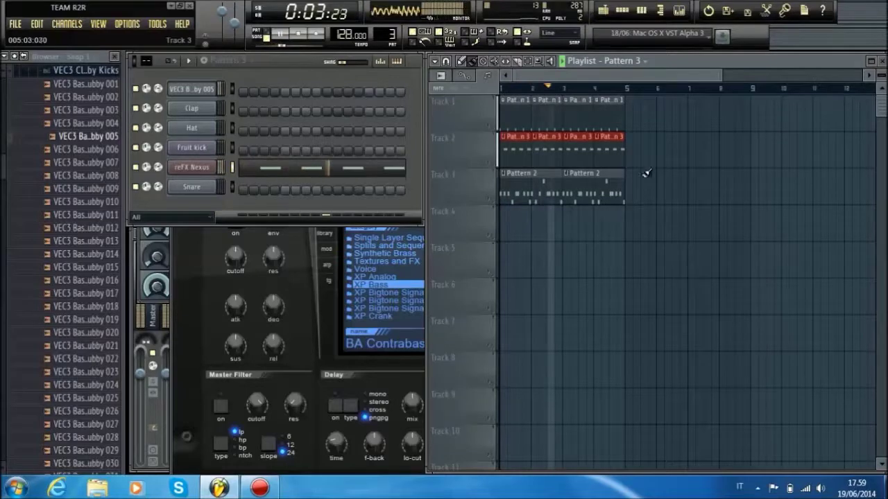
left_click(646, 171)
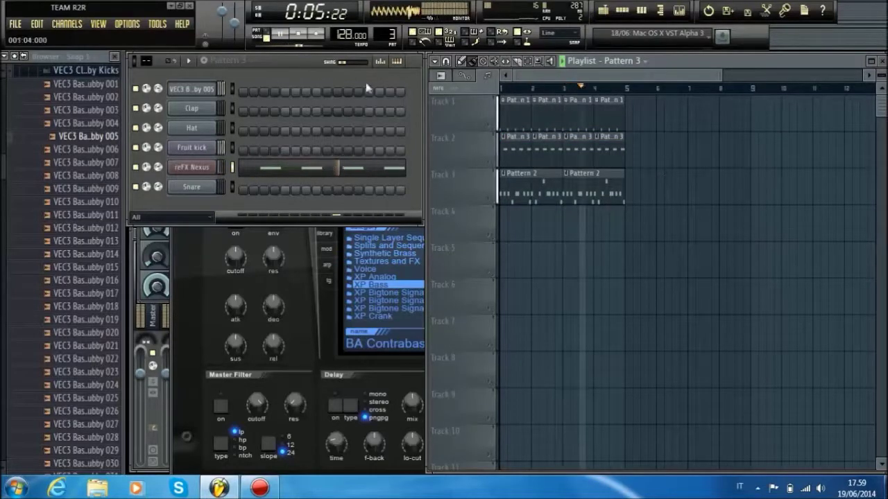
Add Clap hits on steps 5 and 13 of Pattern 4 and place the pattern across bars 5 to 8 on Track 4.
scroll(380, 32, "up", 1)
left_click(285, 111)
left_click(369, 112)
left_click_drag(628, 232, 737, 231)
Duplicate the bar 1 to 4 clips on Tracks 1 to 3 into bars 5 to 8 and play the arrangement.
mouse_move(681, 203)
left_mouse_down()
mouse_move(579, 131)
mouse_move(683, 165)
mouse_move(577, 181)
mouse_move(496, 178)
left_mouse_up()
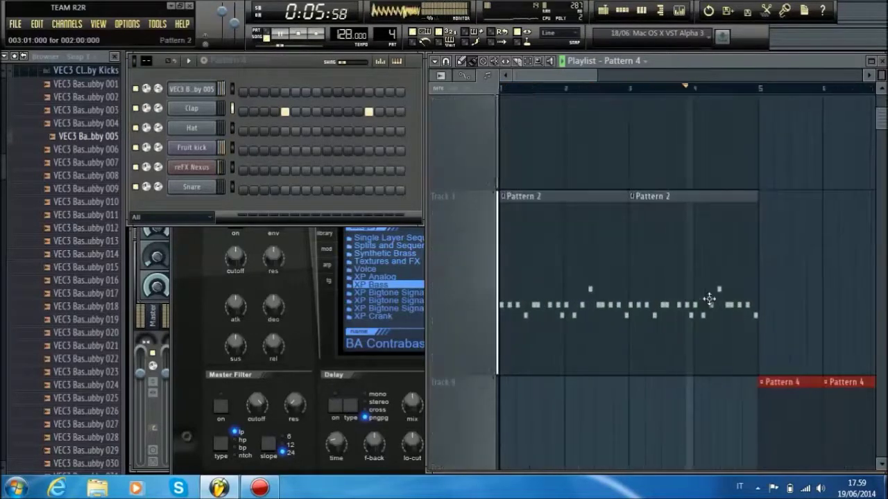
scroll(665, 97, "down", 2)
scroll(666, 92, "down", 1)
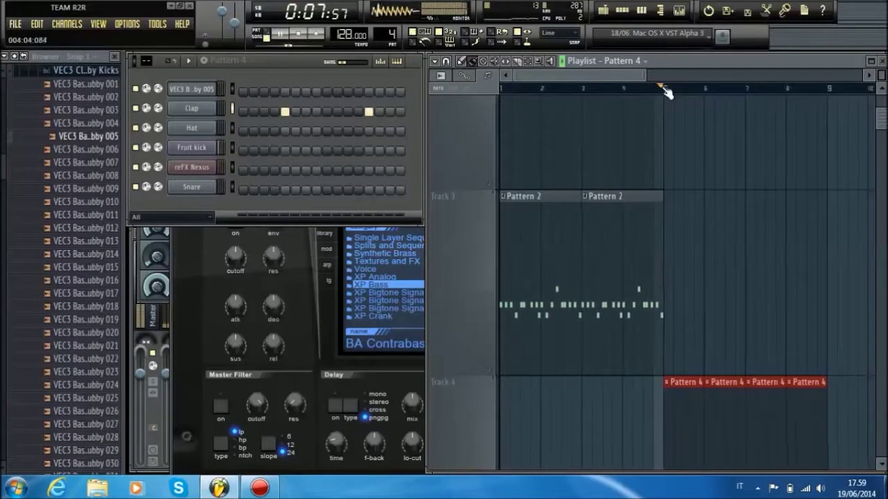
scroll(665, 94, "down", 2)
mouse_move(880, 76)
left_mouse_down()
mouse_move(881, 103)
mouse_move(880, 82)
left_mouse_up()
left_click(871, 77)
left_click(871, 77)
key("space")
scroll(588, 197, "down", 3)
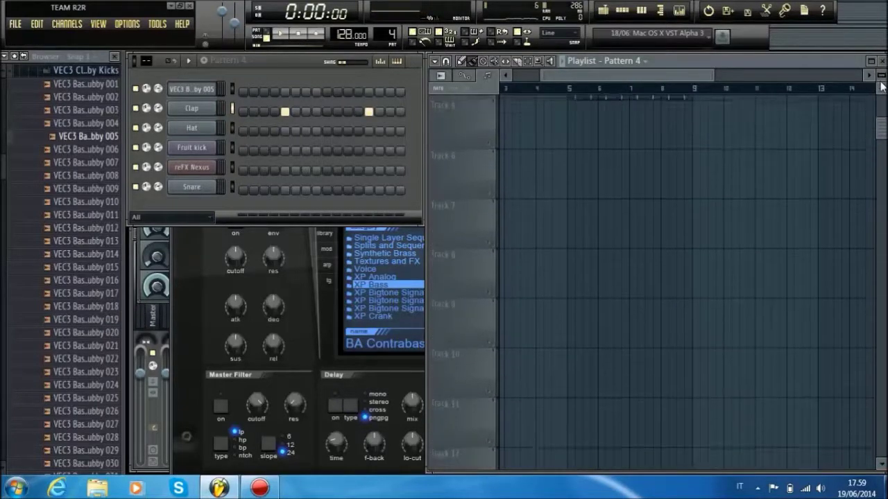
scroll(588, 197, "up", 4)
scroll(588, 197, "up", 2)
left_click_drag(611, 197, 500, 97)
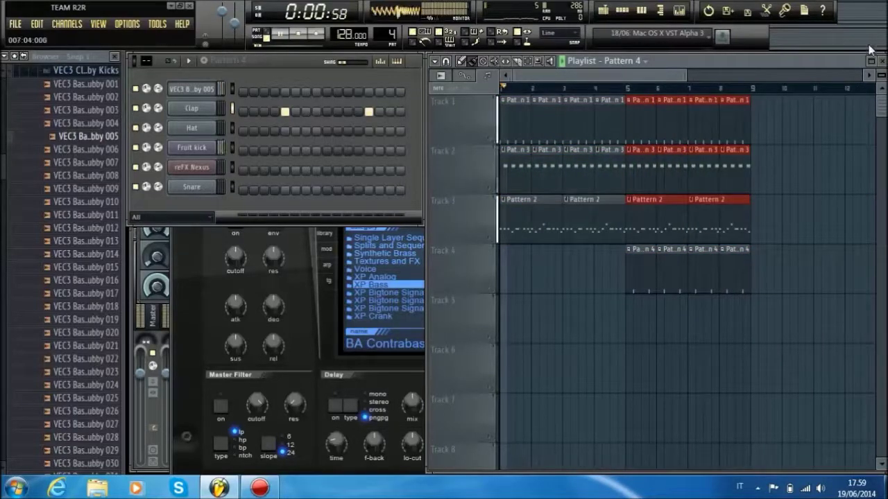
left_click_drag(880, 73, 875, 77)
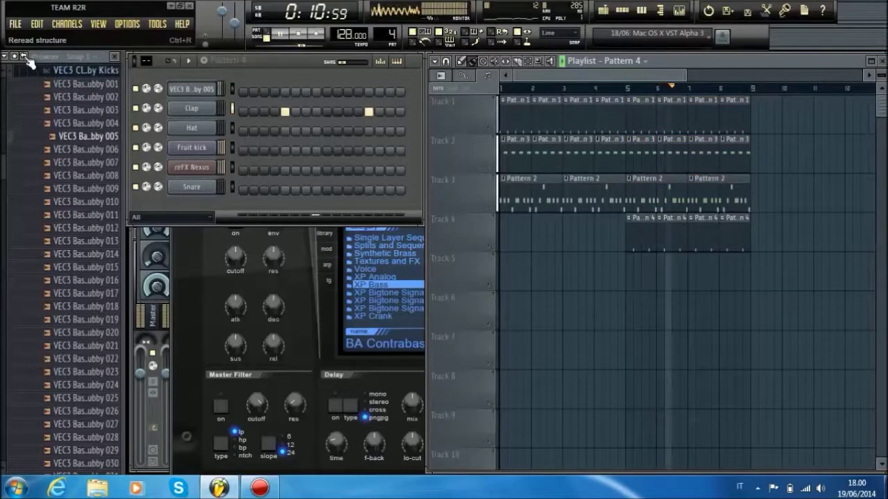
Audition the VEC3 Claps samples and load VEC3 Claps 009 onto the Clap channel.
left_click(79, 72)
left_click(75, 140)
key("space")
left_click(78, 150)
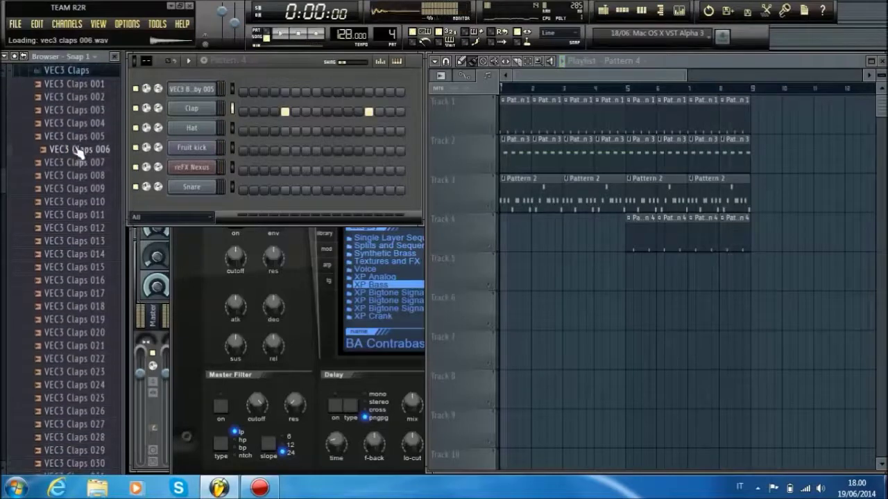
left_click(79, 164)
left_click(79, 204)
left_click(77, 193)
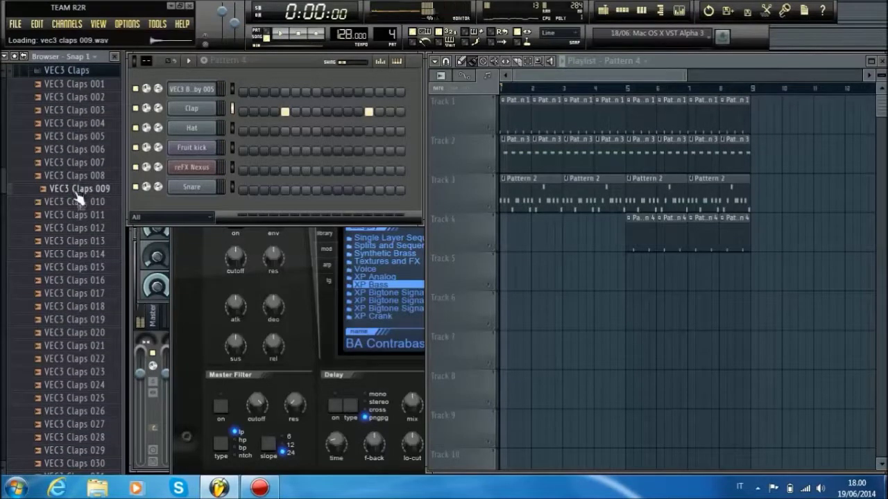
left_click_drag(136, 148, 191, 109)
Play the arrangement from just before bar 5 and set the VEC3 Claps 009 channel volume to 70%.
key("space")
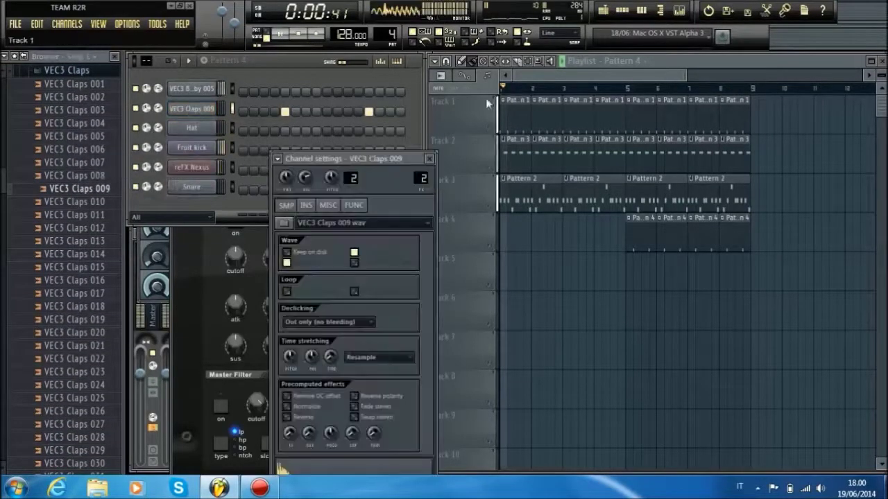
left_click(619, 89)
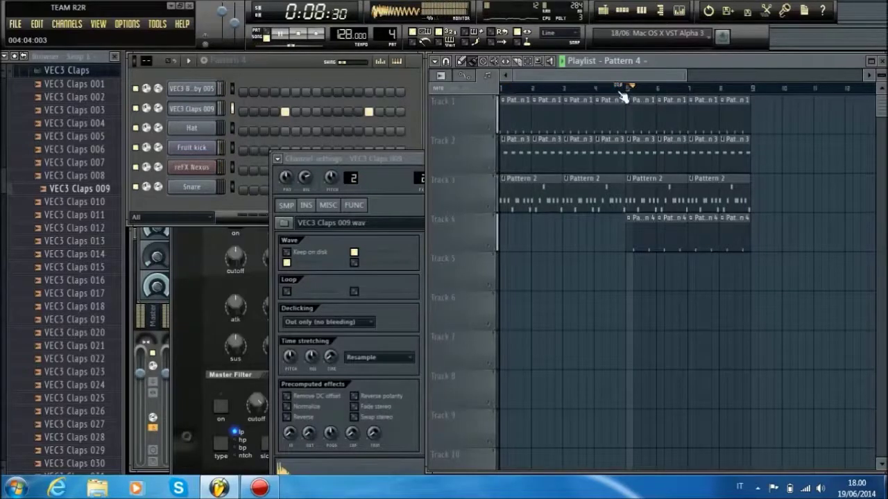
left_click(159, 109)
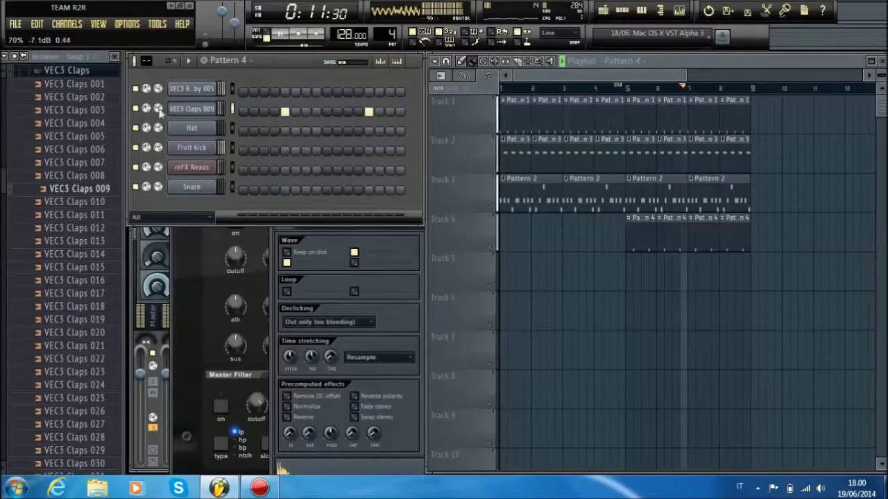
left_click(382, 242)
scroll(608, 84, "down", 3)
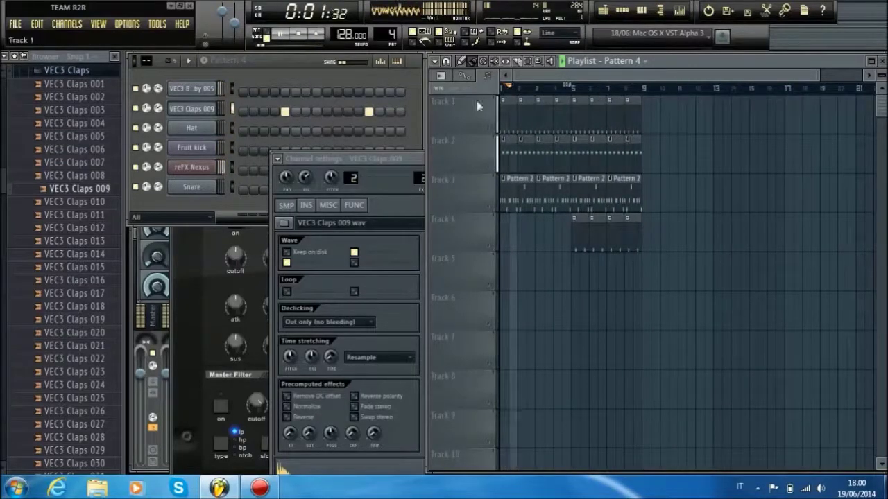
key("space")
Open the reFX Nexus channel, route it to mixer Insert 3 and lower that insert's volume slightly.
left_click(201, 166)
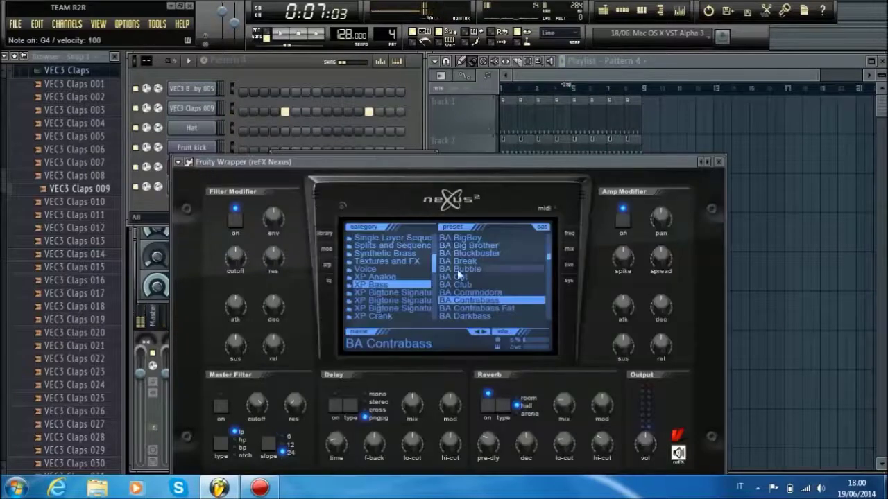
left_click(409, 120)
left_click(208, 169)
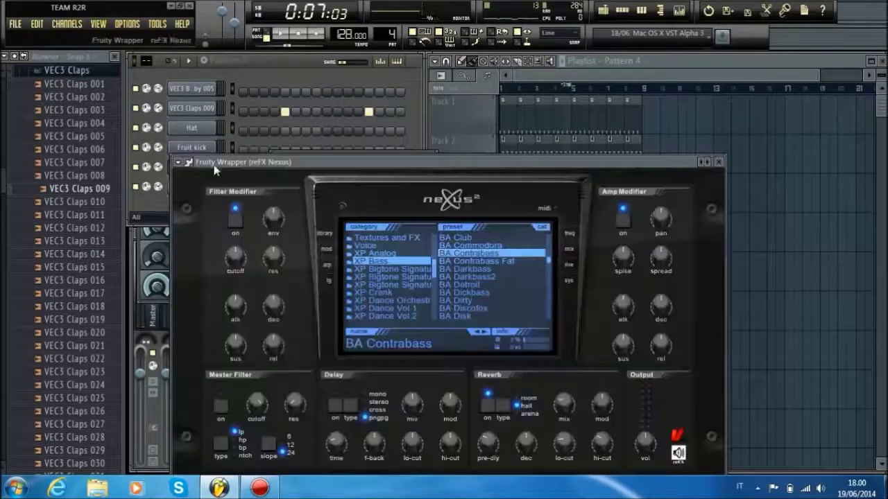
left_click_drag(416, 163, 445, 251)
left_click_drag(421, 180, 420, 173)
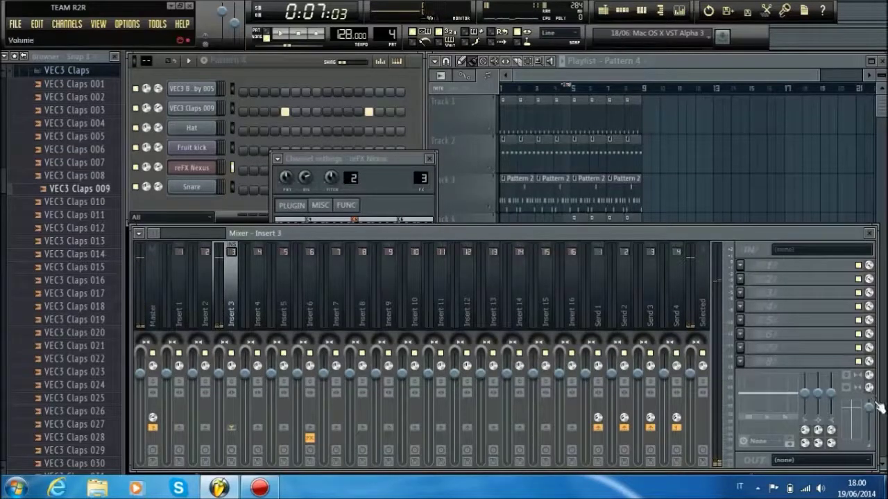
Add Soundgoodizer to the first effect slot of Insert 3, adjust its amount and audition a note.
left_click(740, 265)
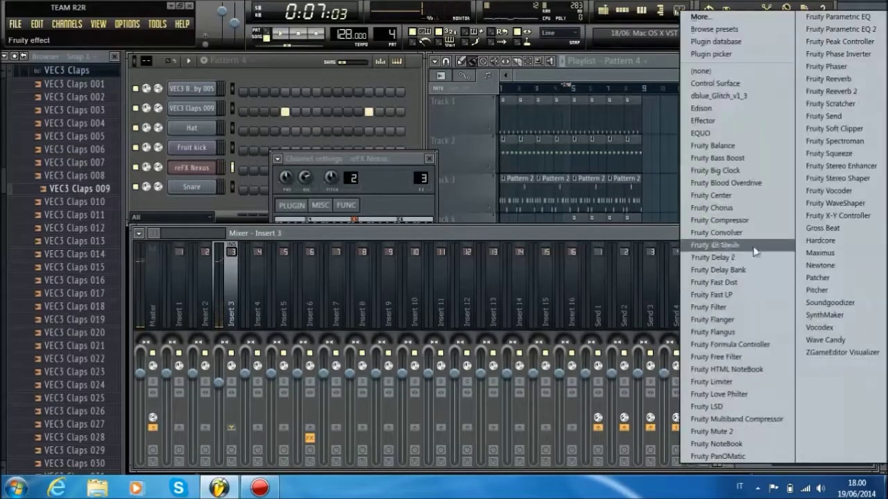
left_click(832, 303)
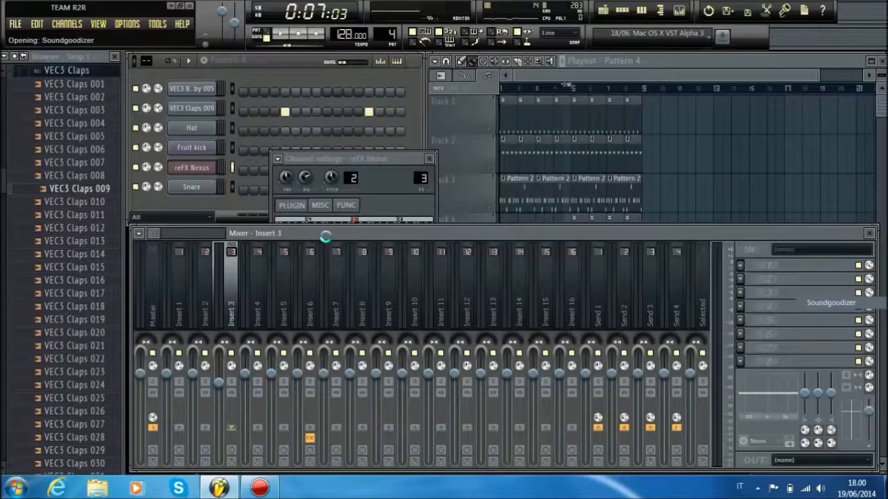
left_click_drag(215, 242, 214, 272)
key("b")
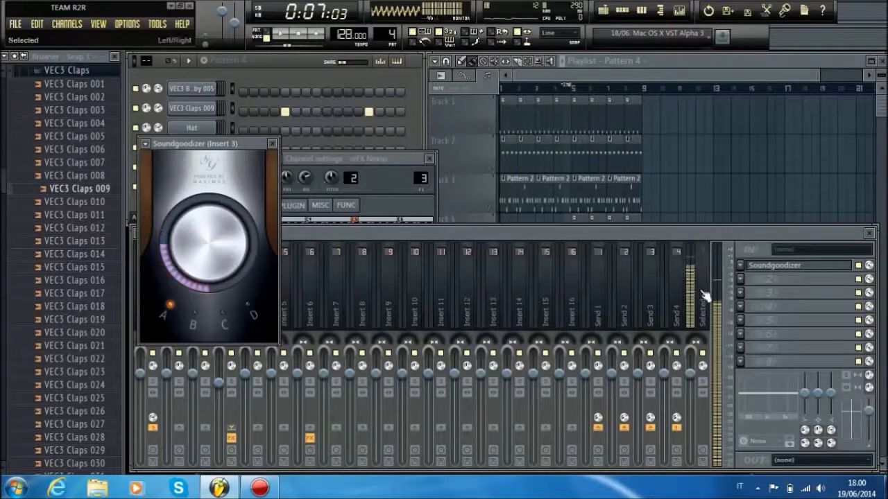
Add Fruity Parametric EQ 2 to Insert 3's second slot, cutting the low band and band 5 to about -3.6 dB at 1175 Hz during playback.
left_click(740, 279)
left_click(853, 31)
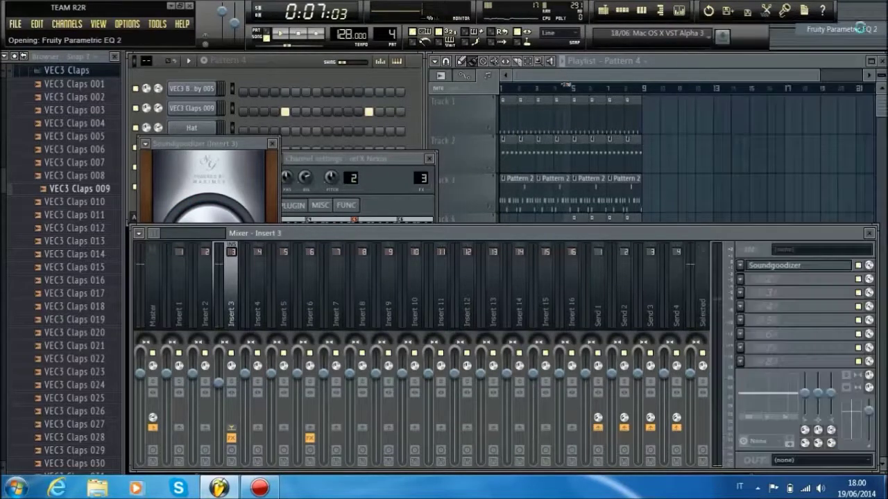
left_click_drag(233, 281, 213, 292)
key("space")
left_click_drag(375, 281, 340, 291)
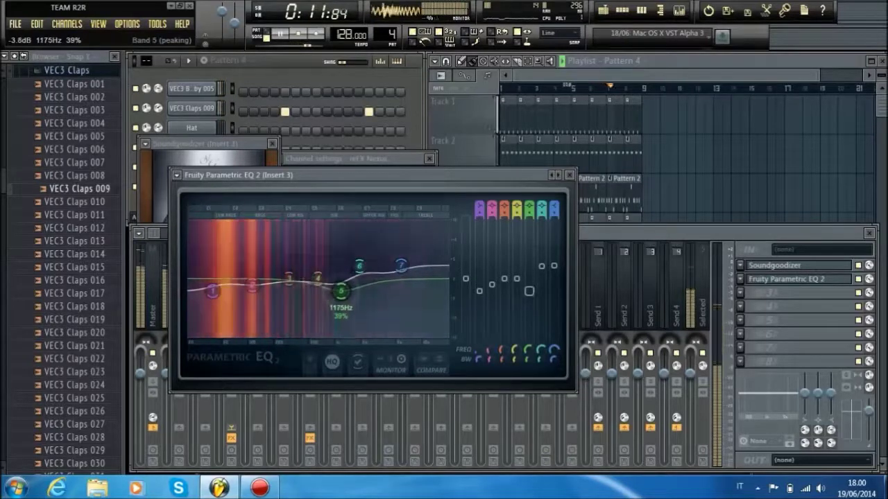
left_click_drag(212, 290, 207, 300)
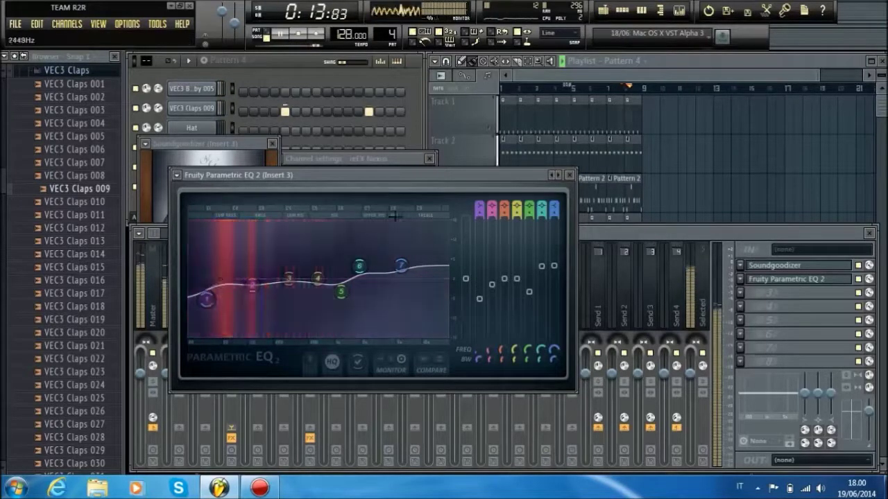
Collapse the VEC3 Claps browser folder and delete the Pattern 2 clips from bars 5 to 8 on Track 3.
left_click(570, 67)
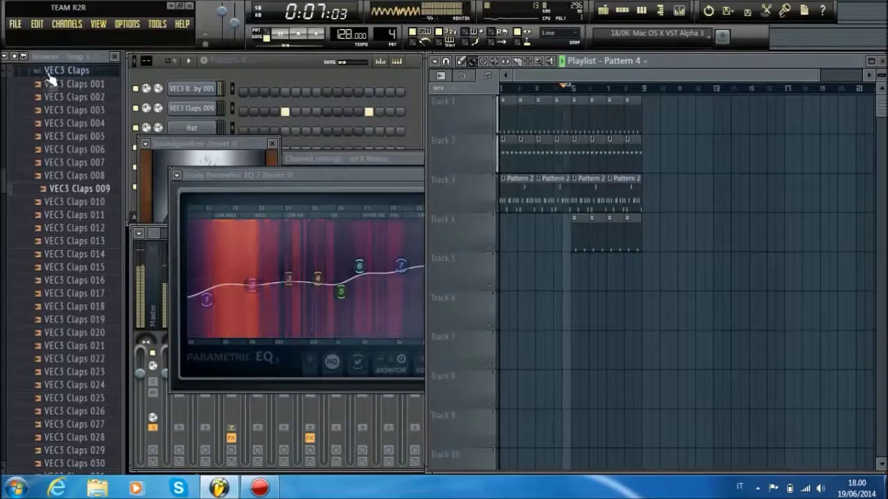
left_click(18, 69)
left_click(13, 57)
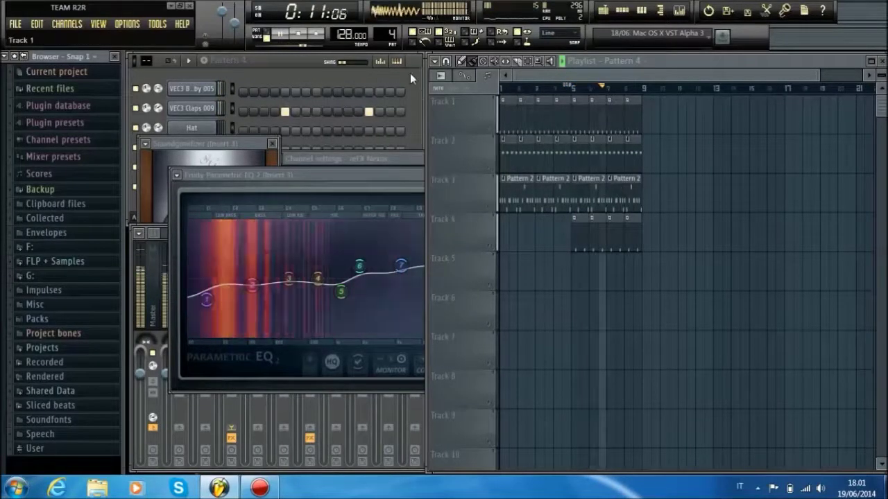
key("space")
right_click(588, 196)
right_click(624, 196)
Open Pattern 2's Fruit kick piano roll and start bar 3 with an A5 note followed by an E5 note, checking by playback.
double_click(542, 194)
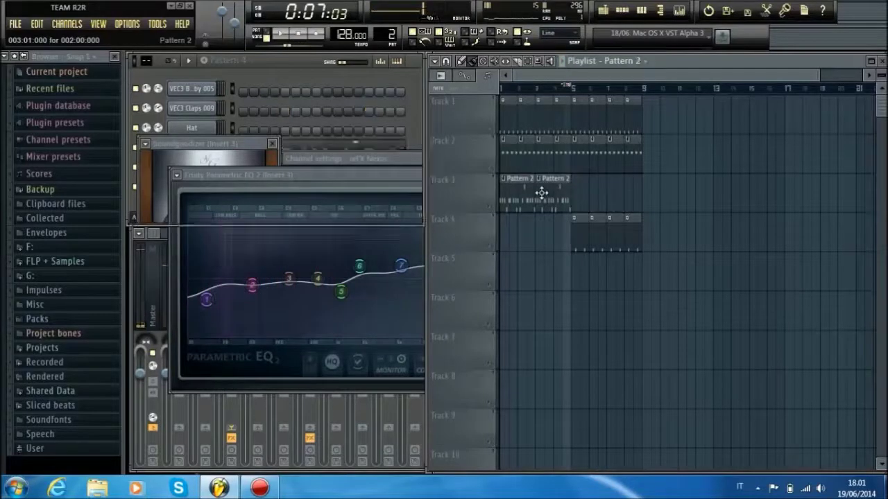
scroll(437, 90, "down", 5)
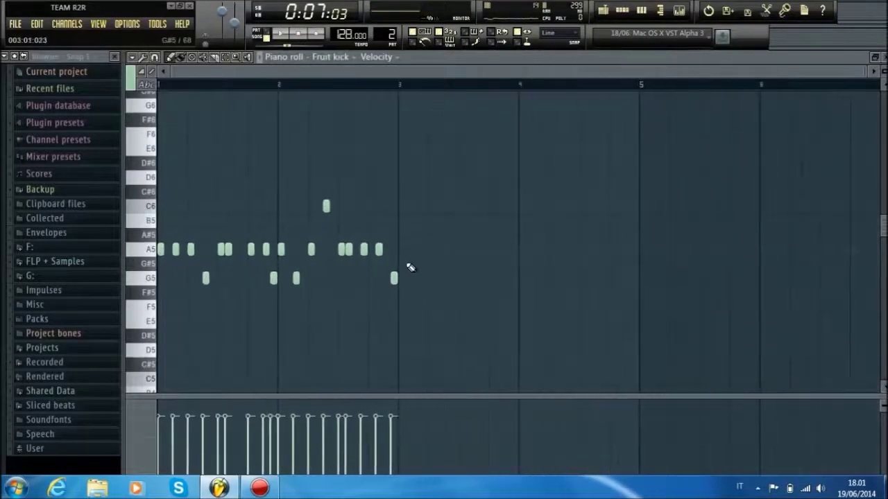
left_click(399, 250)
scroll(430, 132, "up", 4)
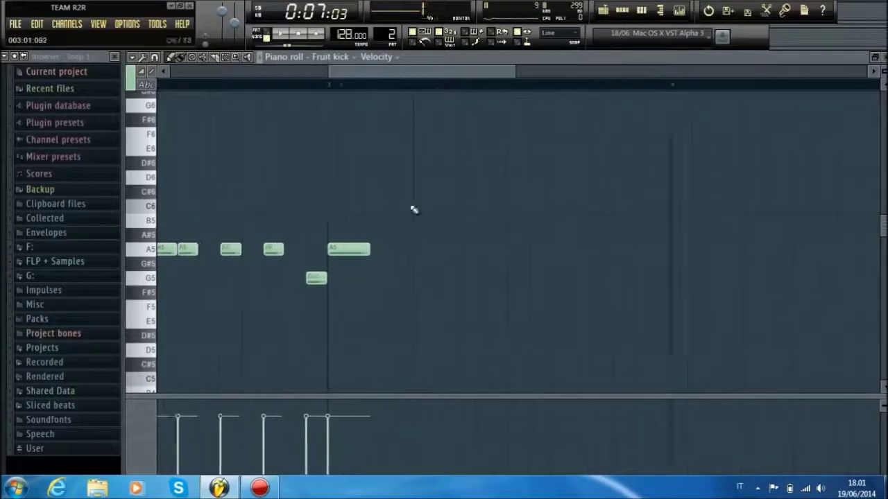
left_click(373, 276)
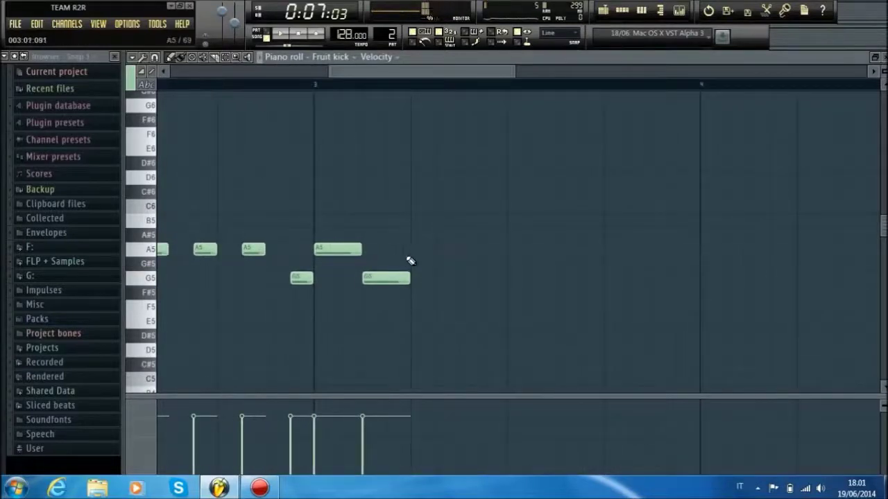
left_click(369, 319)
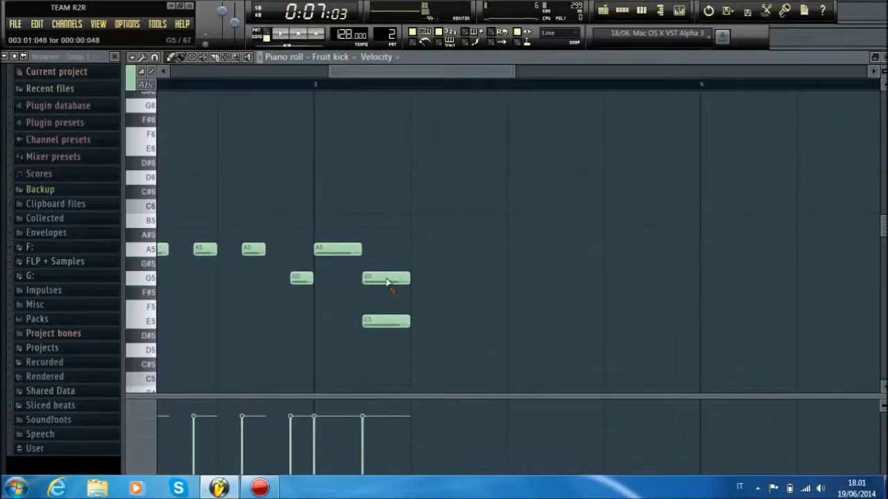
key("space")
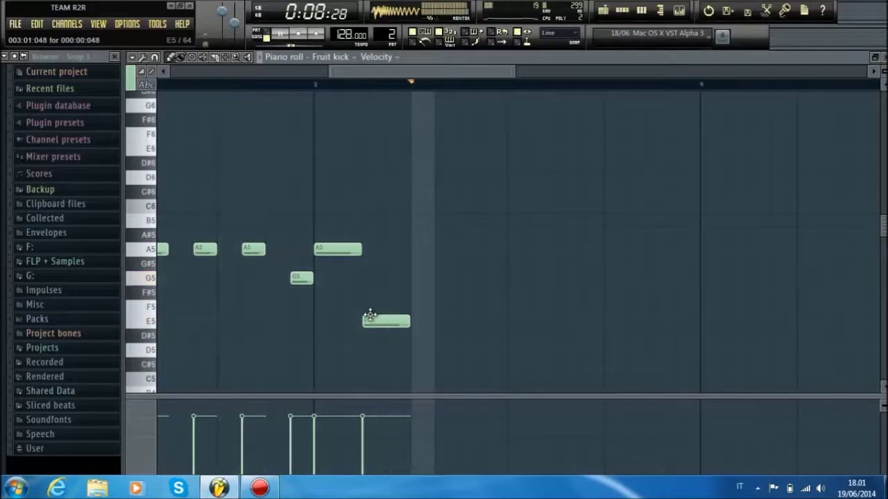
key("space")
Add an A5 note on beat 2 of bar 3 and a D6 note just before beat 3.
left_click(422, 249)
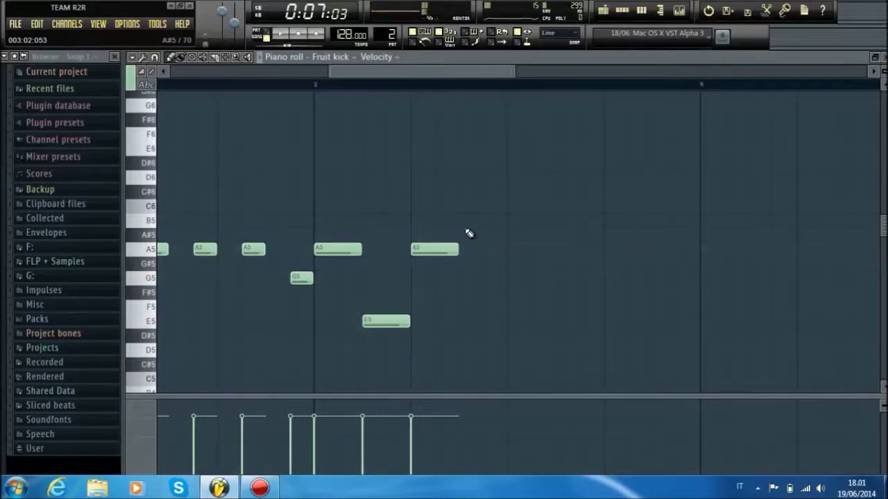
mouse_move(495, 222)
left_mouse_down()
mouse_move(490, 174)
mouse_move(500, 176)
left_mouse_up()
key("space")
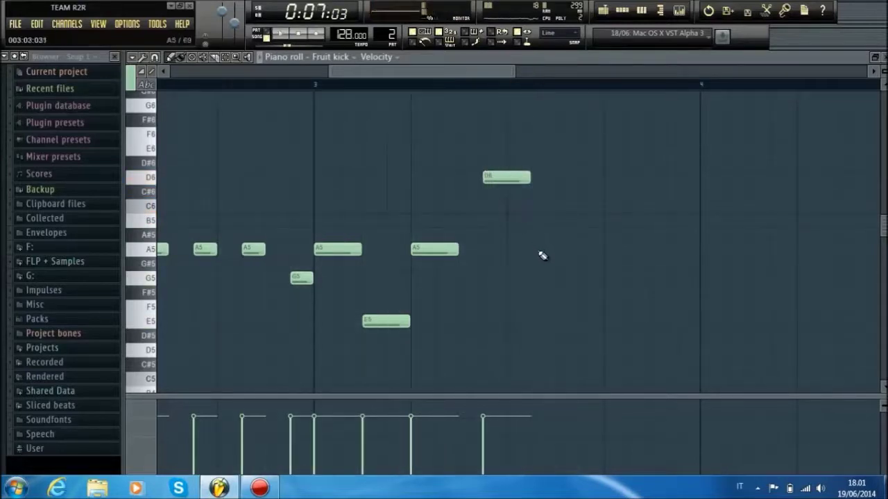
Draw A5 and E5 on beat 4 of bar 3 and A5 and B4 on beat 1 of bar 4, and play them.
left_click(606, 251)
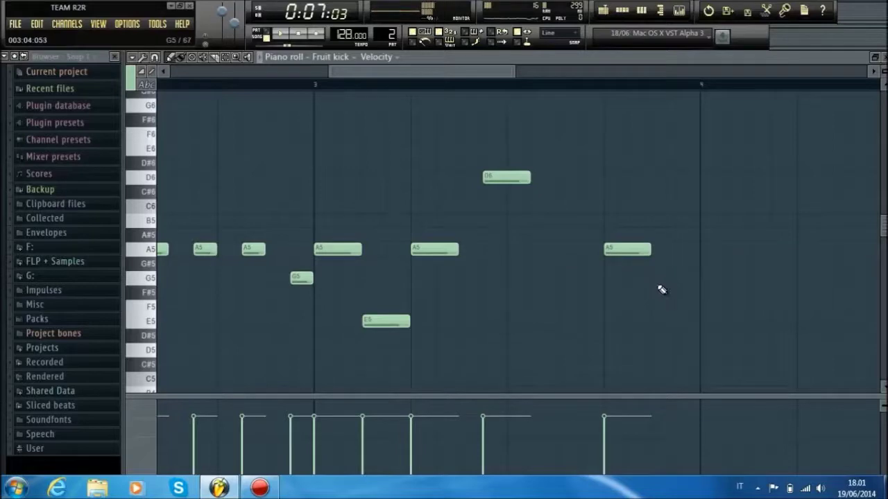
left_click(661, 321)
left_click(703, 249)
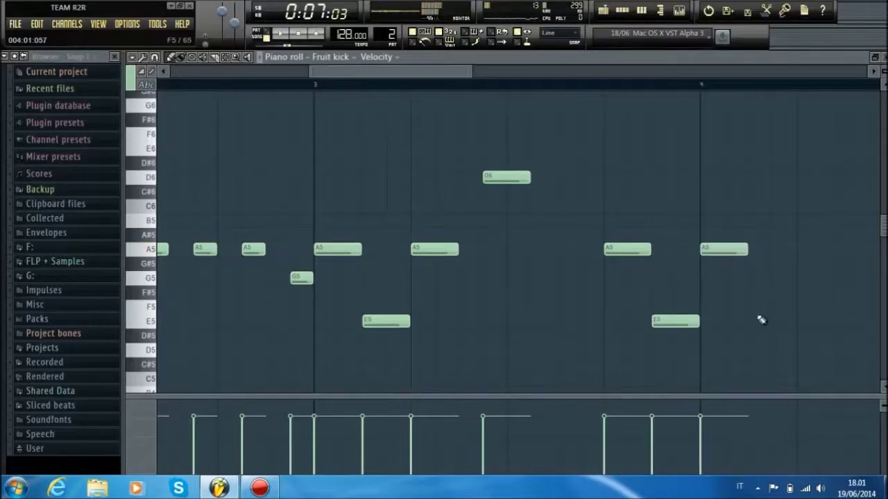
left_click(751, 365)
mouse_move(756, 354)
left_mouse_down()
mouse_move(751, 391)
mouse_move(763, 365)
left_mouse_up()
key("space")
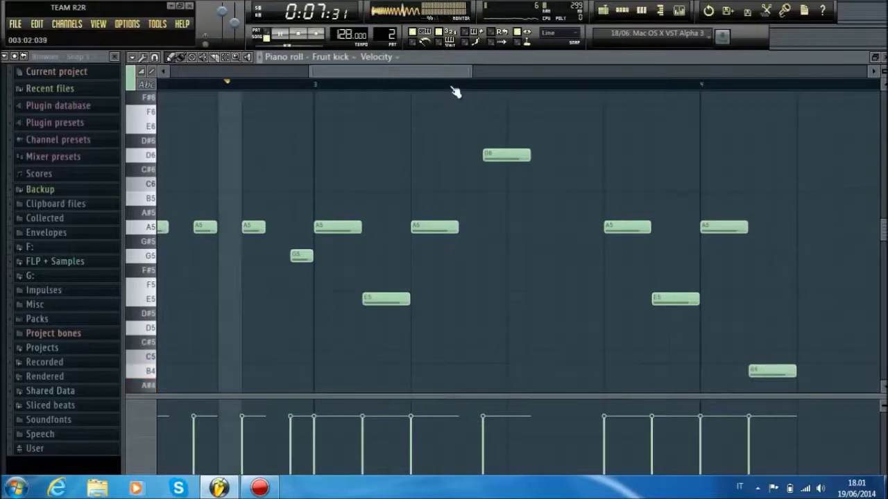
scroll(452, 87, "down", 2)
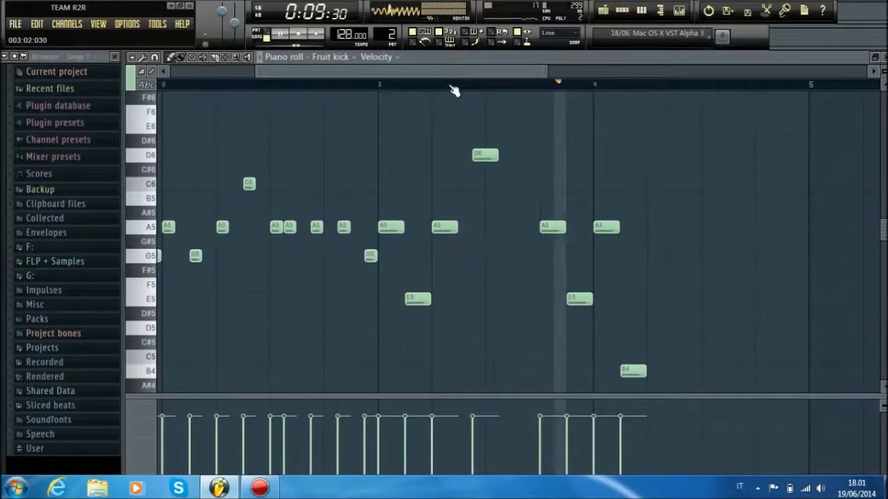
key("space")
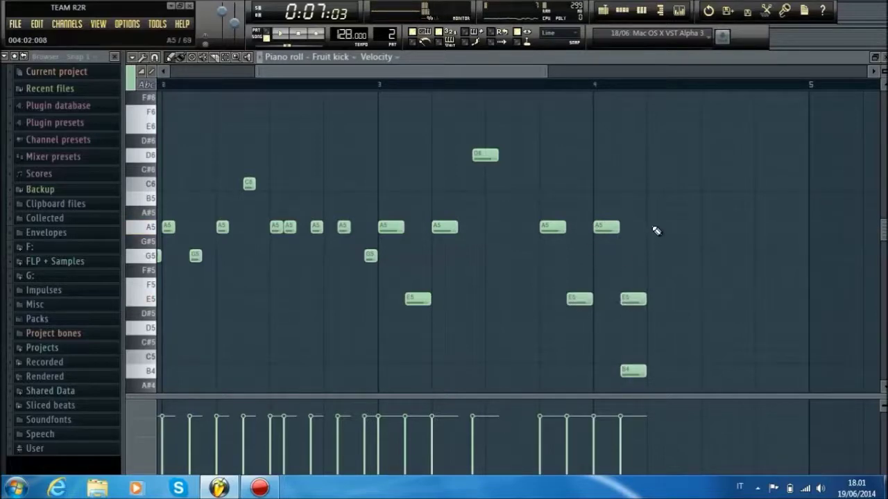
Replace the B4 note with E5, add A5 on beat 2 of bar 4 and a C5 just before beat 3, and play.
left_click(674, 339)
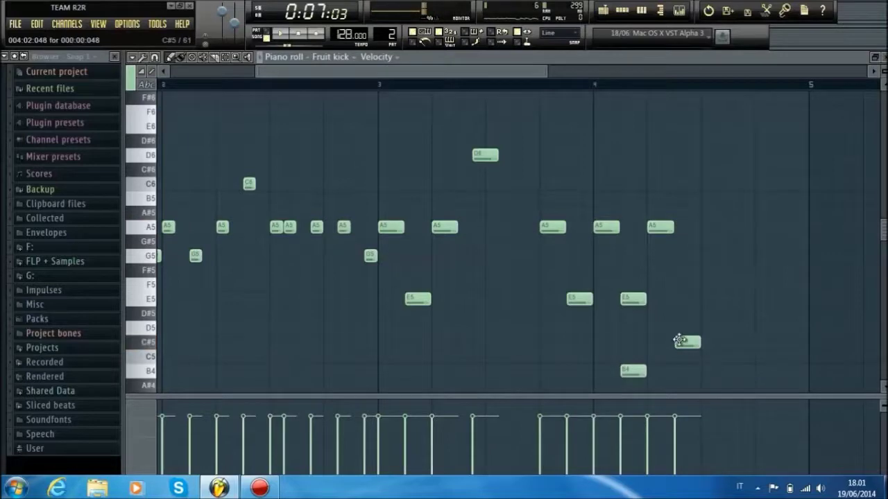
left_click_drag(678, 339, 681, 356)
right_click(642, 371)
key("space")
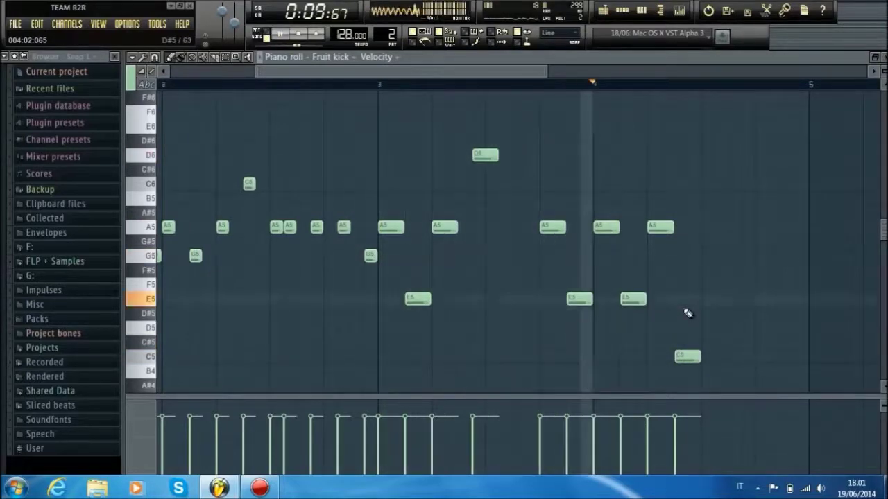
key("space")
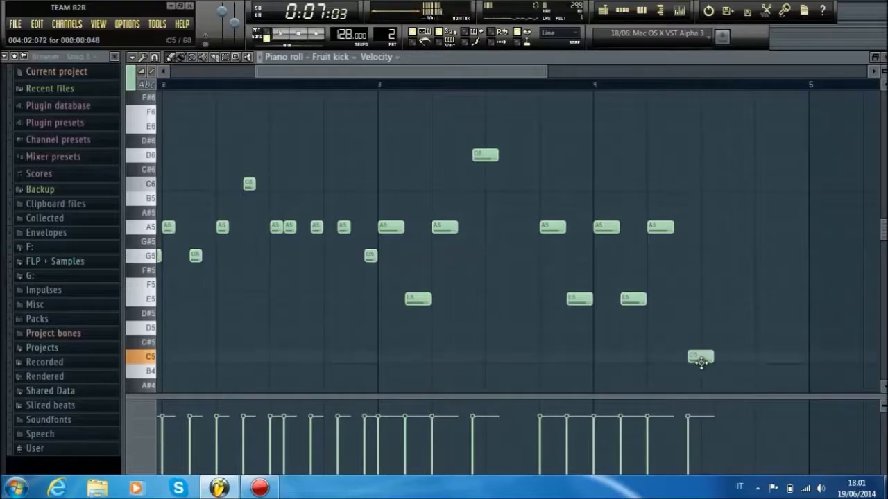
key("space")
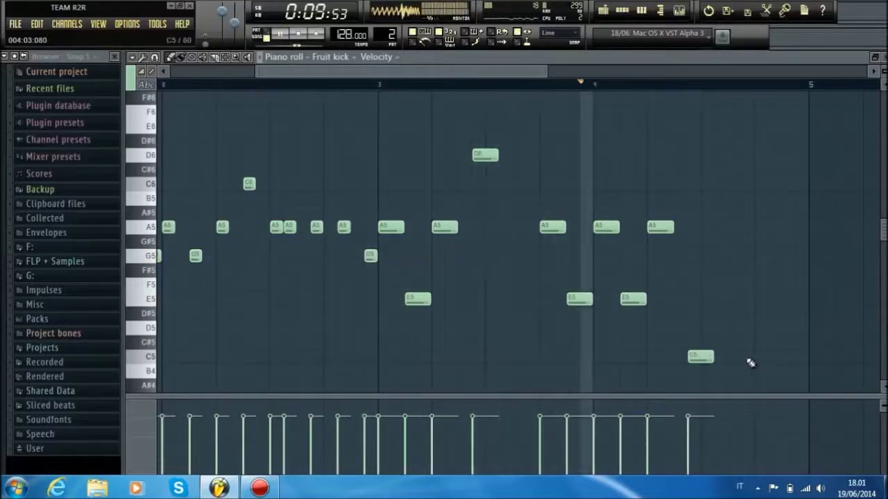
key("space")
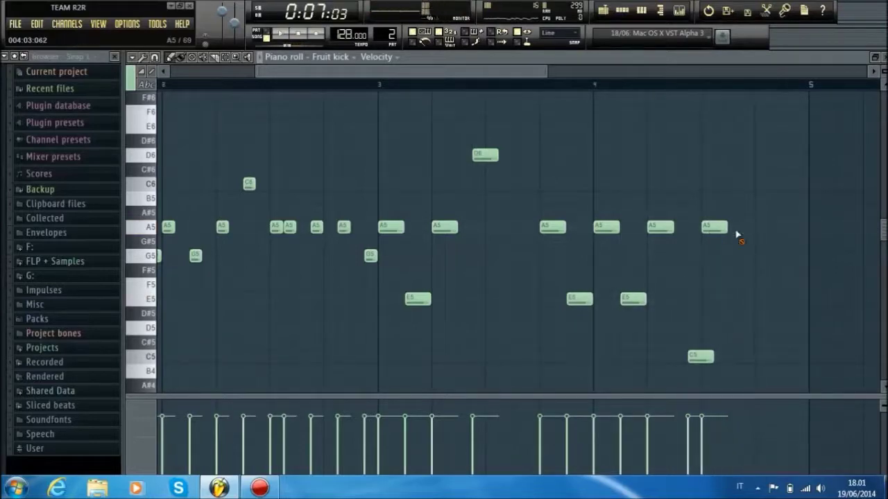
Finish bar 4 with three short A5 notes and a closing B5 note, and play the extended melody.
left_click_drag(707, 231, 732, 232)
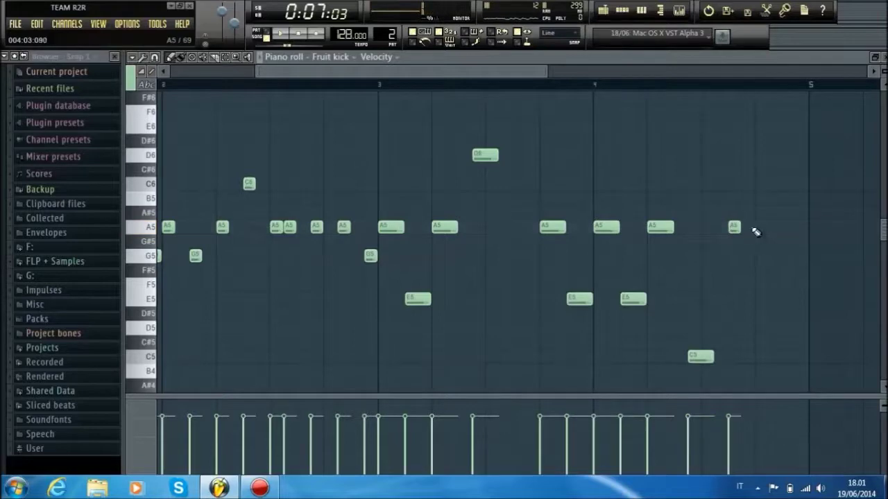
left_click(757, 227)
left_click(771, 227)
key("space")
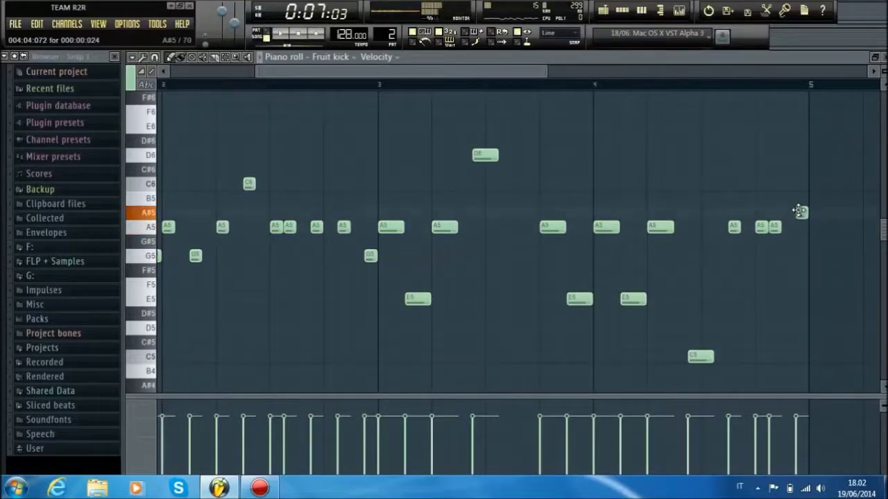
key("space")
mouse_move(774, 226)
left_mouse_down()
mouse_move(788, 227)
mouse_move(749, 230)
mouse_move(774, 227)
left_mouse_up()
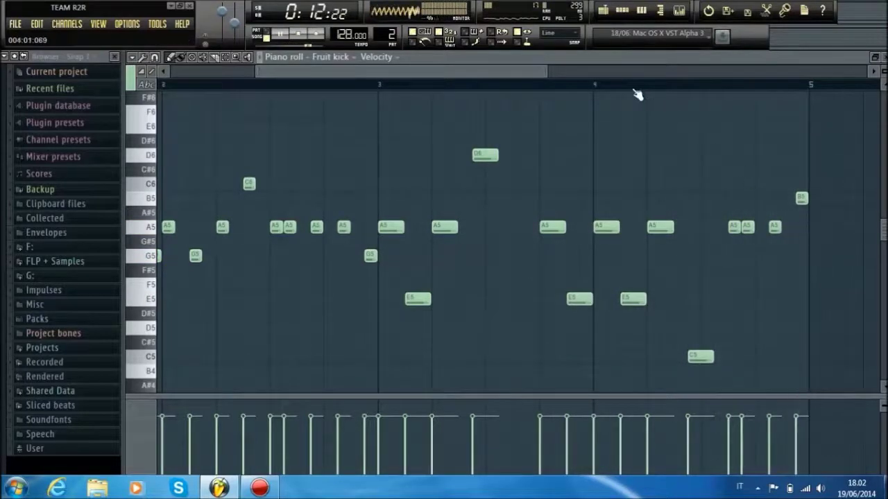
scroll(637, 94, "down", 4)
key("space")
Close the piano roll, place two-bar Pattern 2 clips with the new melody half at bars 5 and 7 on Track 3, and play the arrangement.
left_click(884, 58)
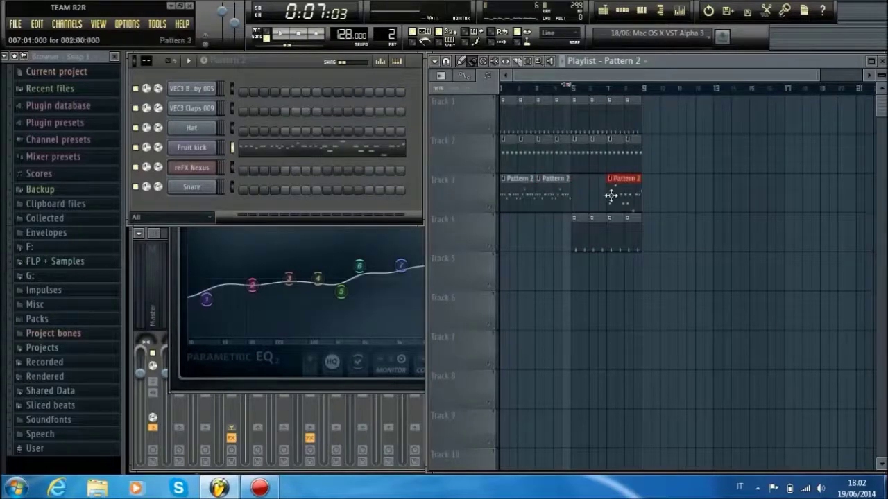
left_click_drag(595, 195, 587, 196)
key("space")
left_click(622, 196)
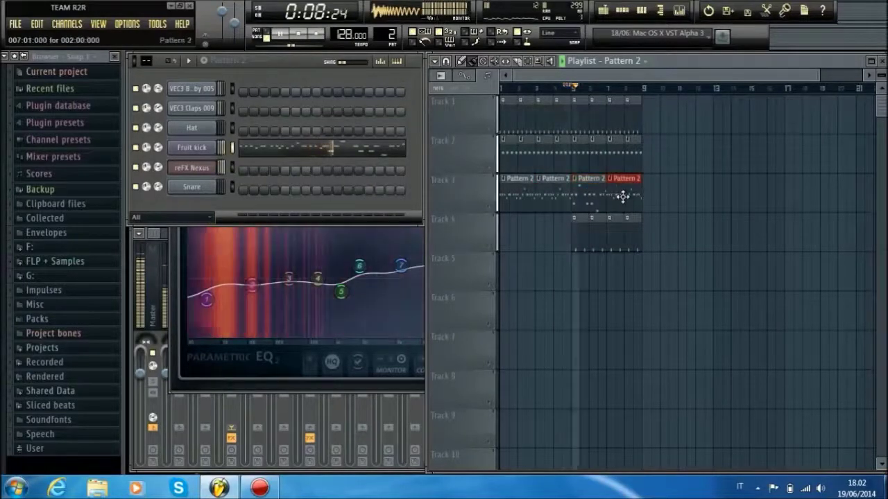
right_click(623, 197)
left_click(622, 196)
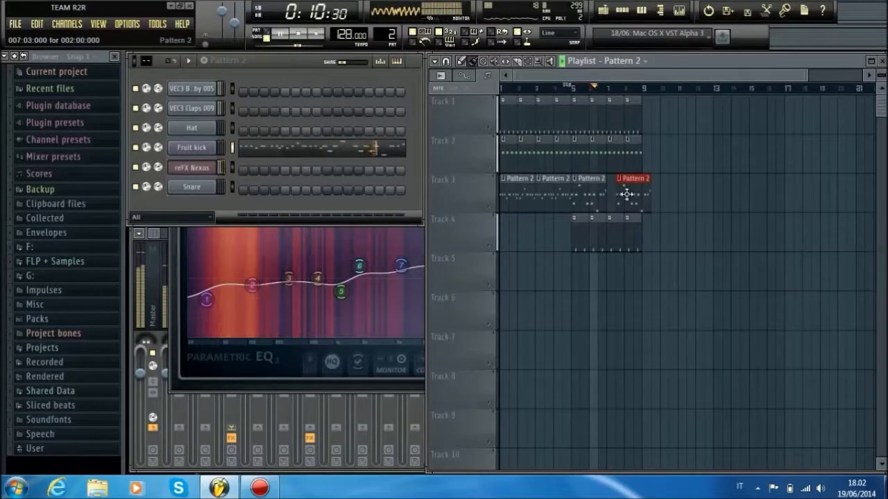
left_click_drag(630, 197, 622, 197)
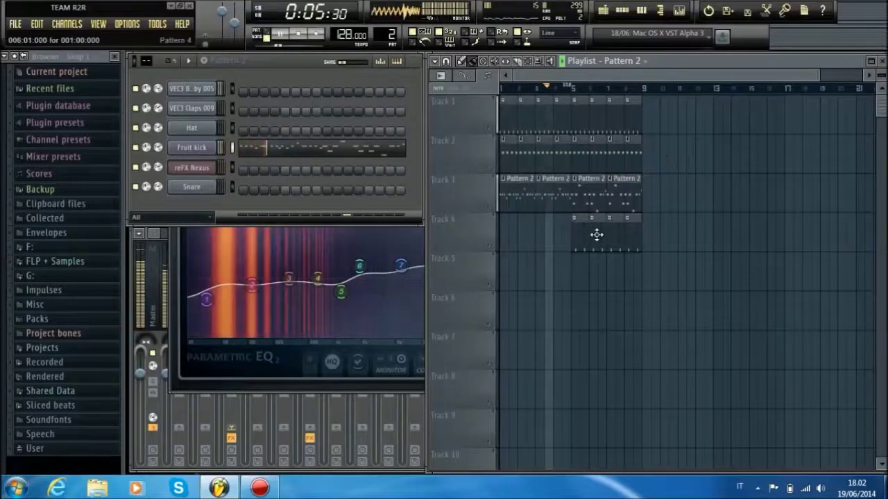
left_click_drag(584, 237, 565, 238)
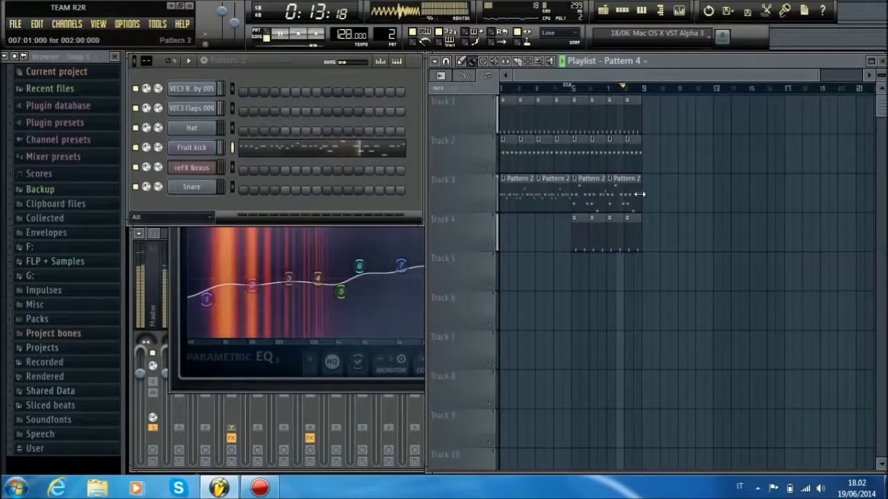
key("space")
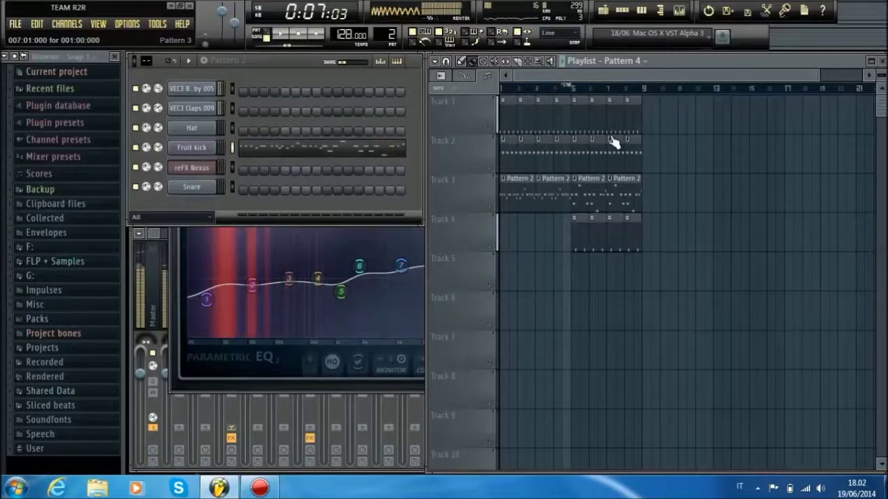